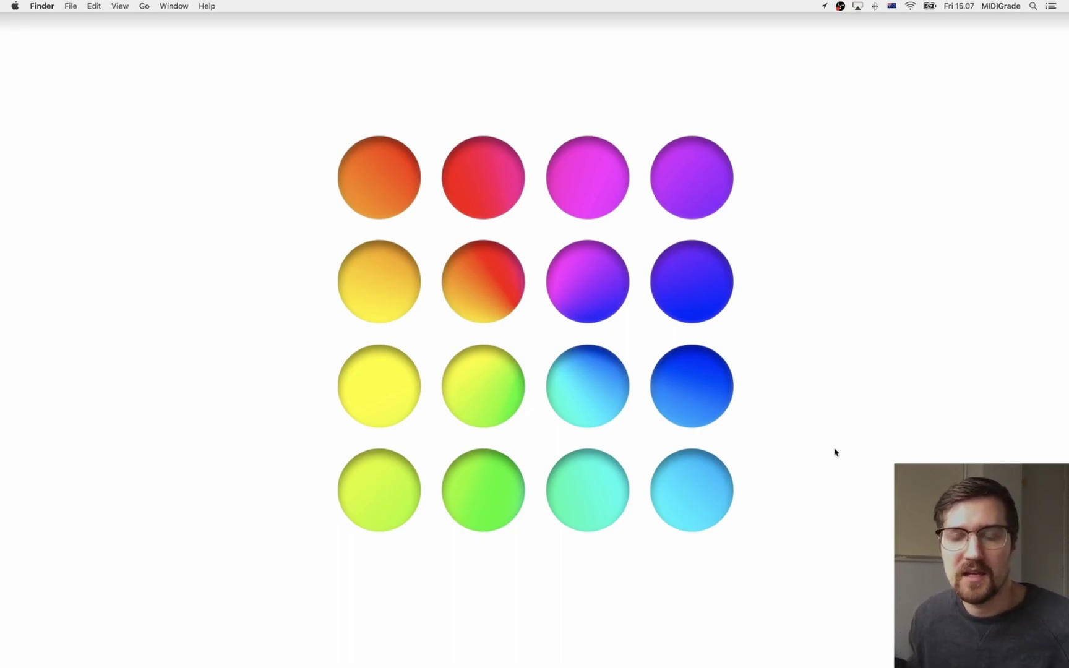
# Open the 'MIDIGrade 3 for macOS' folder from Downloads in a Finder window.
pyautogui.moveTo(877, 664)
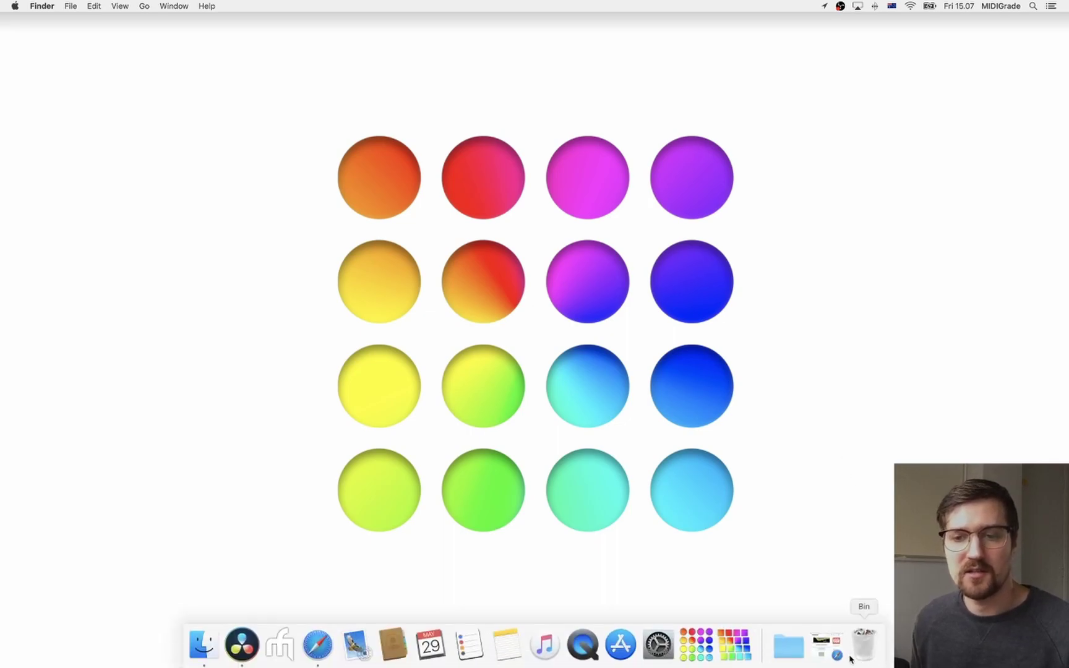
pyautogui.click(789, 647)
pyautogui.click(792, 563)
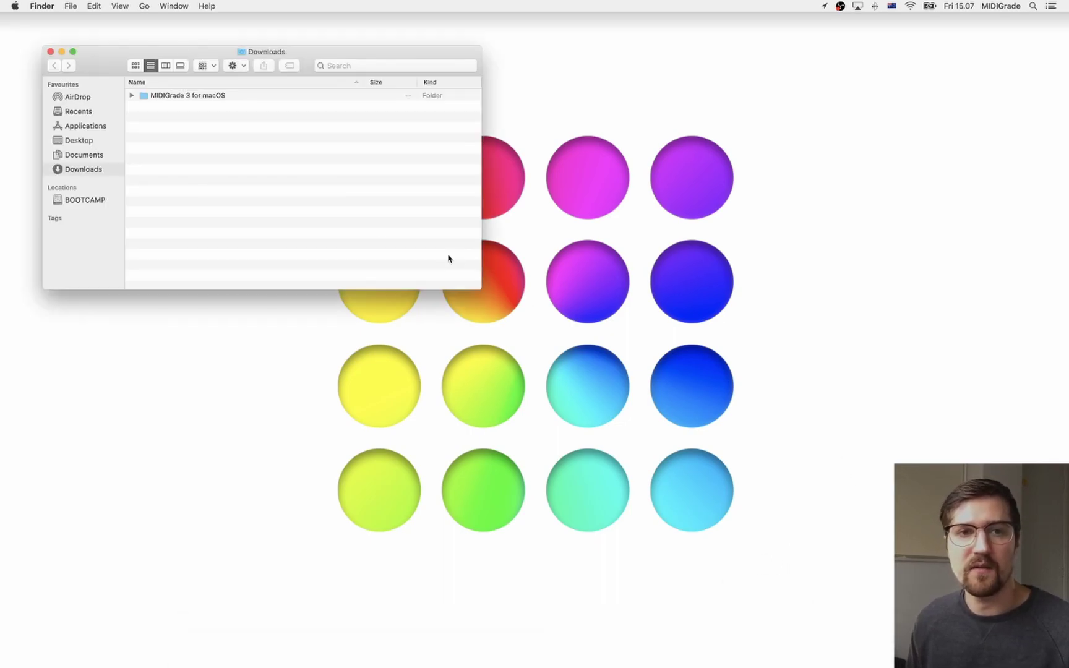
pyautogui.doubleClick(198, 96)
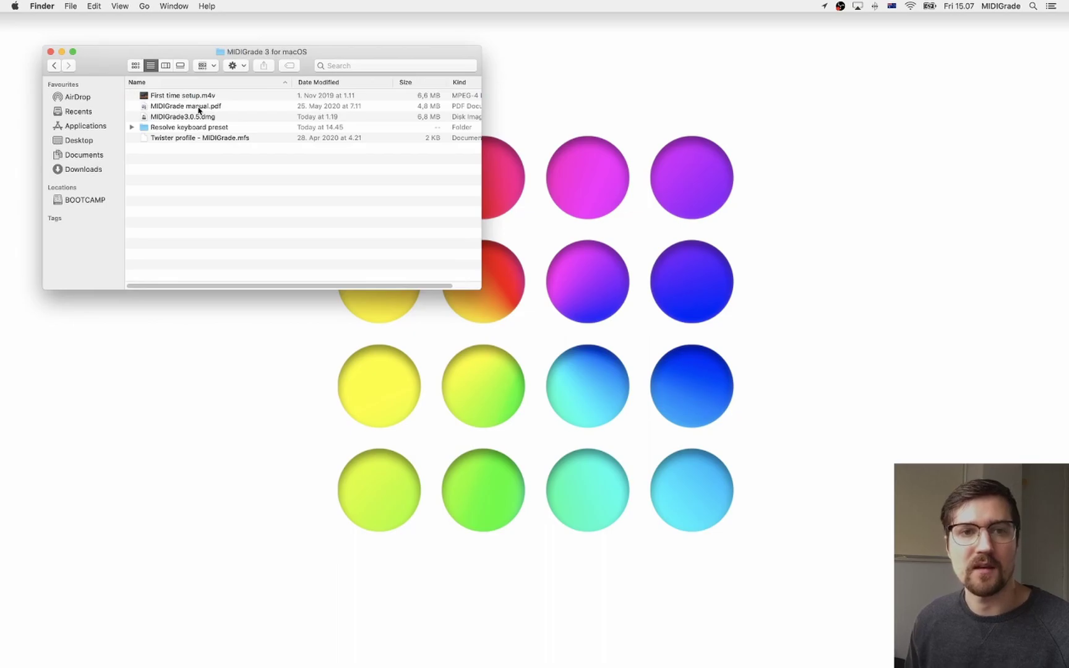
# Open 'MIDIGrade manual.pdf' in Preview and zoom out to see more of the page.
pyautogui.click(199, 109)
pyautogui.doubleClick(200, 109)
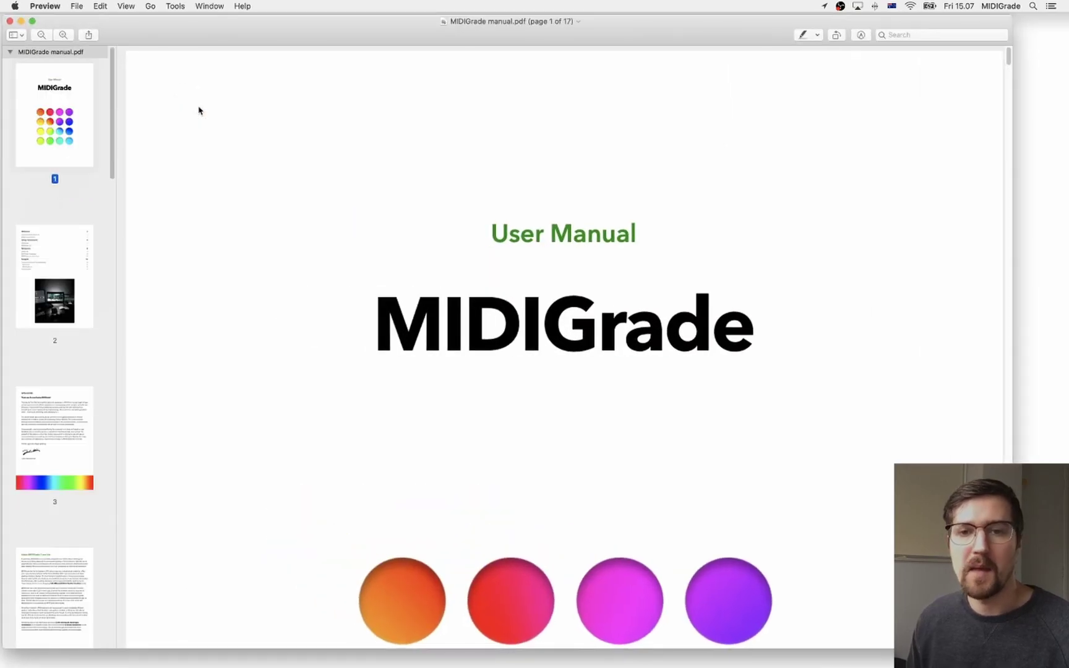
pyautogui.press('super+minus')
pyautogui.press('super+minus')
pyautogui.scroll(-10, 432, 229)
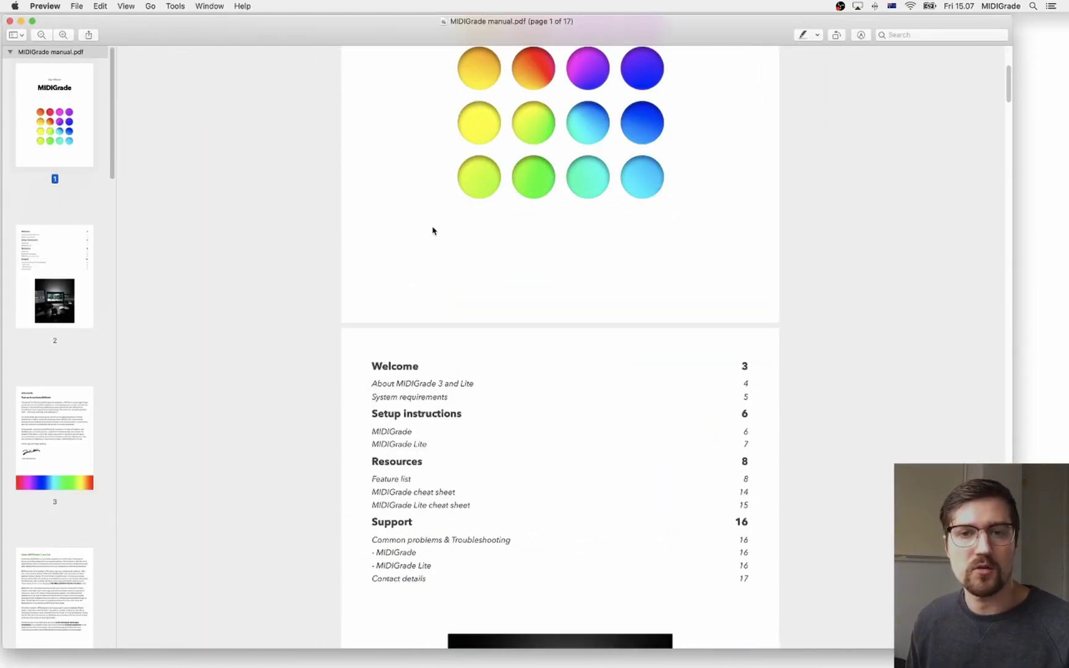
pyautogui.scroll(-2, 432, 231)
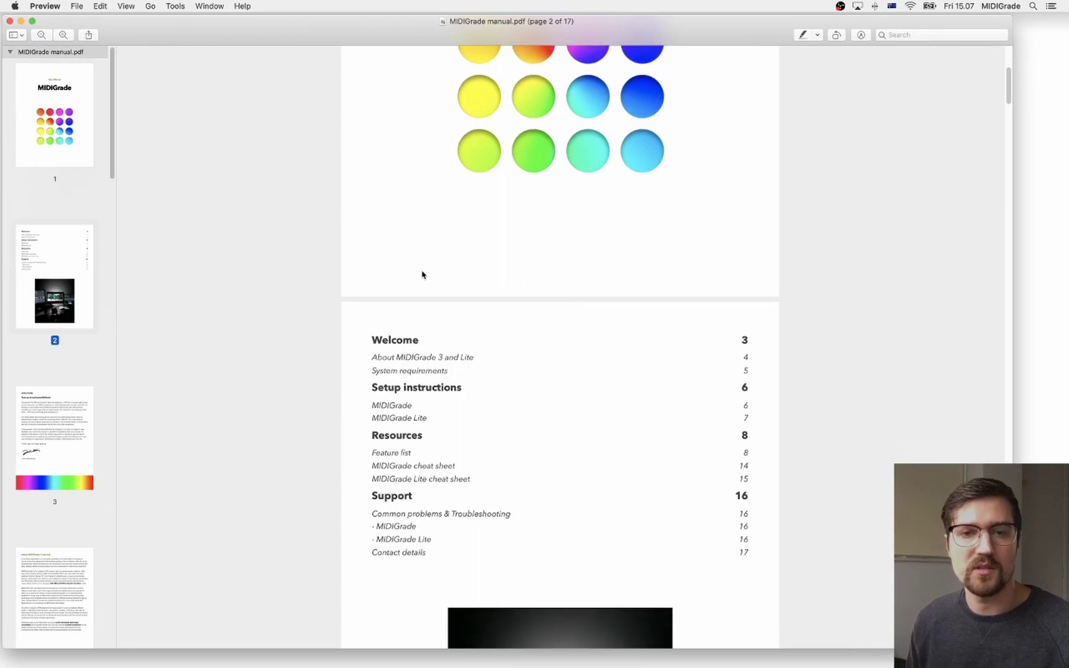
# Jump to the manual's page 6 setup steps, then restore the Midi Fighter setup guide in Safari.
pyautogui.click(394, 407)
pyautogui.scroll(3, 369, 243)
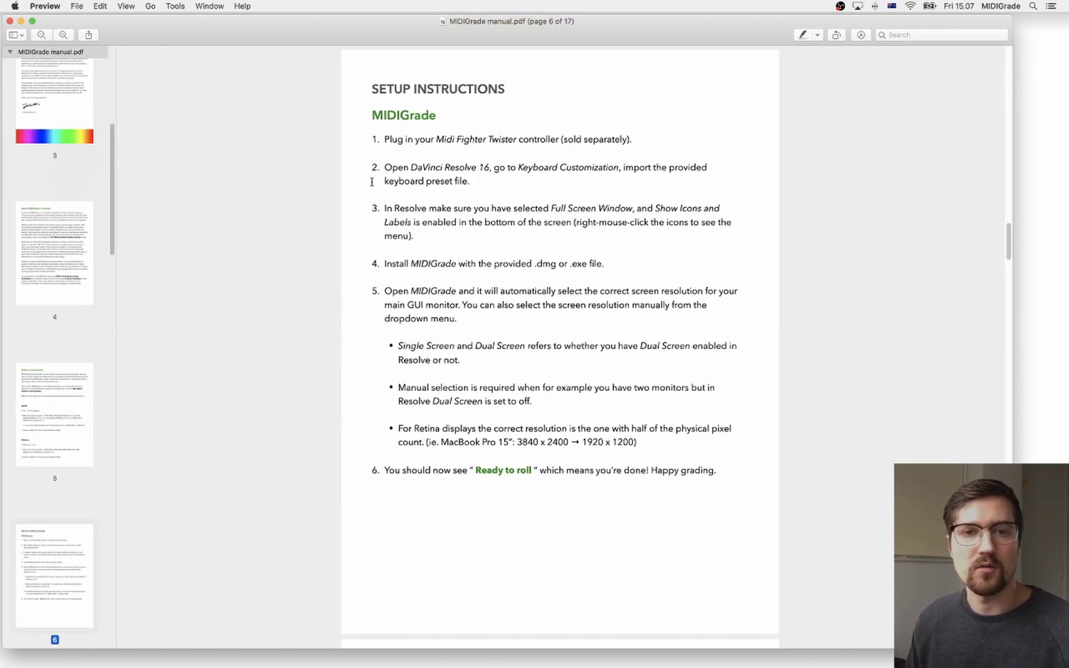
pyautogui.moveTo(370, 138); pyautogui.dragTo(739, 472)
pyautogui.click(739, 472)
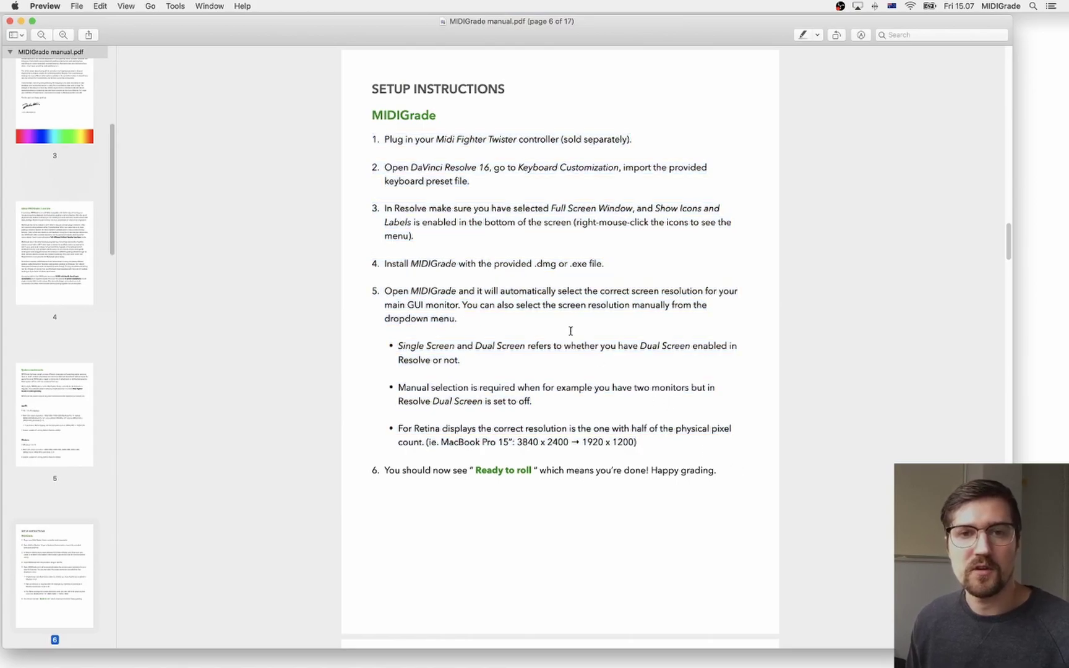
pyautogui.click(853, 655)
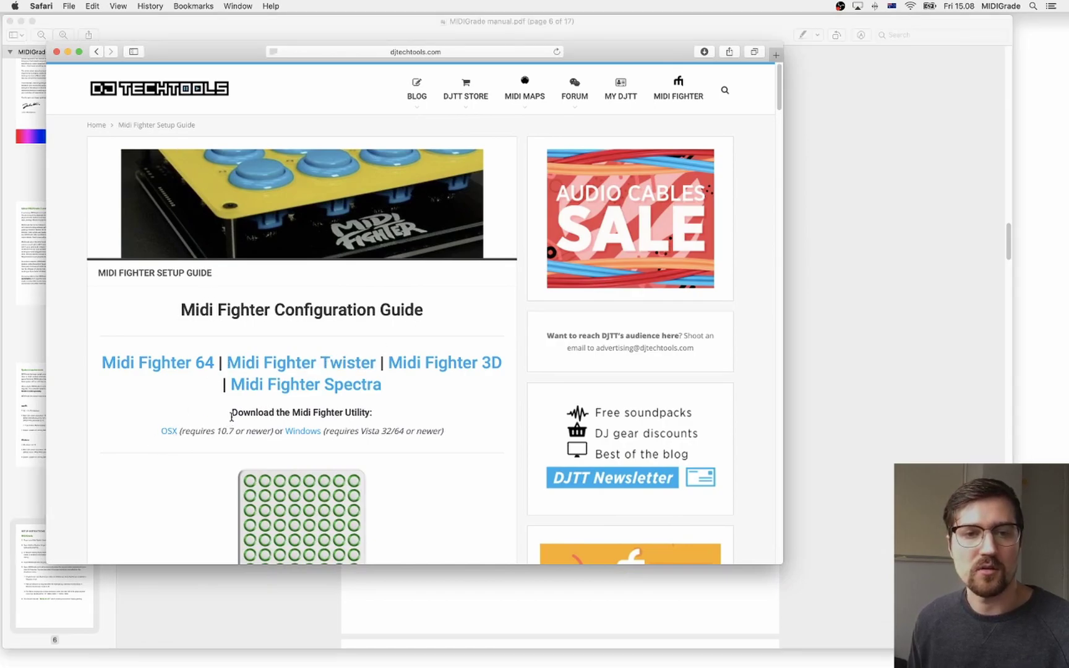
pyautogui.moveTo(161, 432); pyautogui.dragTo(278, 432)
pyautogui.click(276, 431)
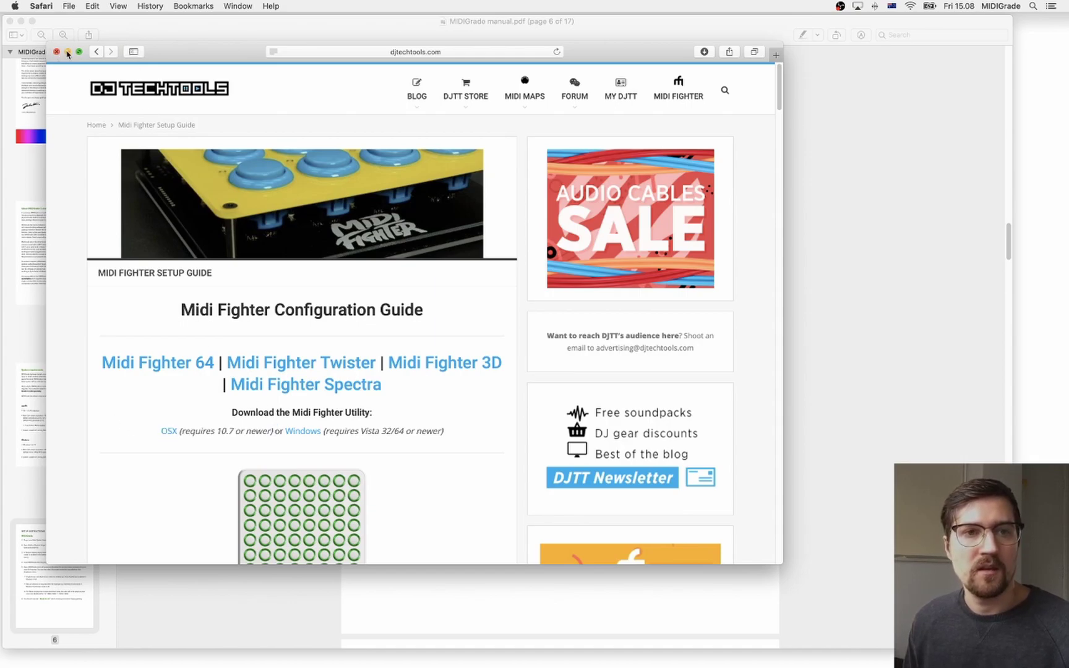
# Put the setup guide away, launch Midi Fighter Utility and choose File > Import Settings.
pyautogui.click(67, 52)
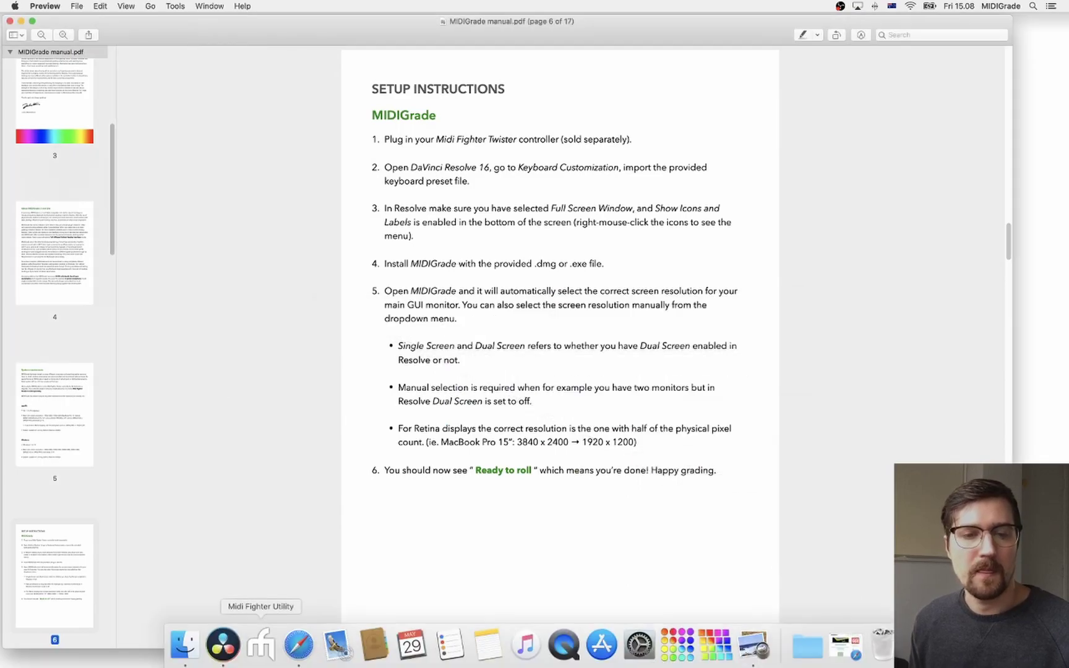
pyautogui.click(258, 646)
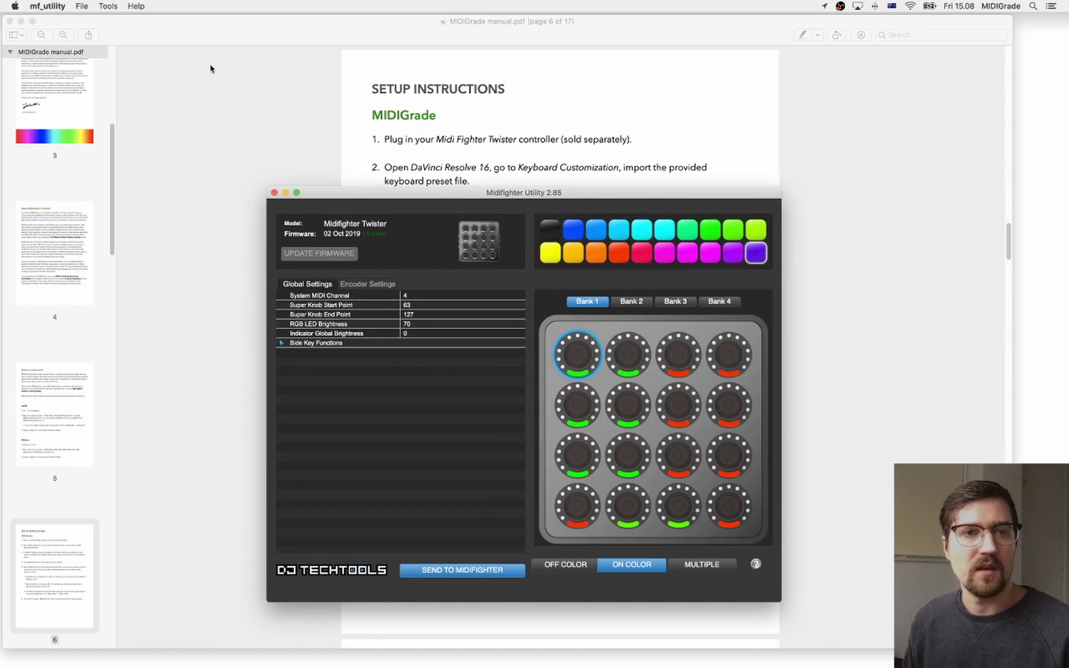
pyautogui.click(81, 6)
pyautogui.click(92, 17)
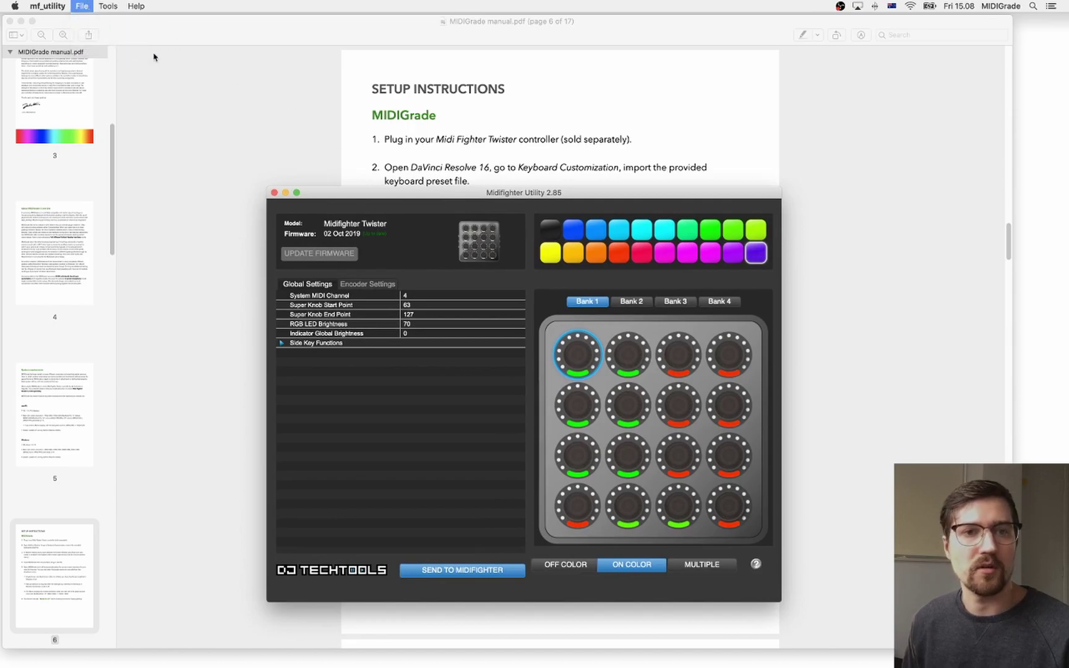
# Import the MIDIGrade Twister .mfs profile from the MIDIGrade 3 for macOS folder, then quit the utility.
pyautogui.click(351, 217)
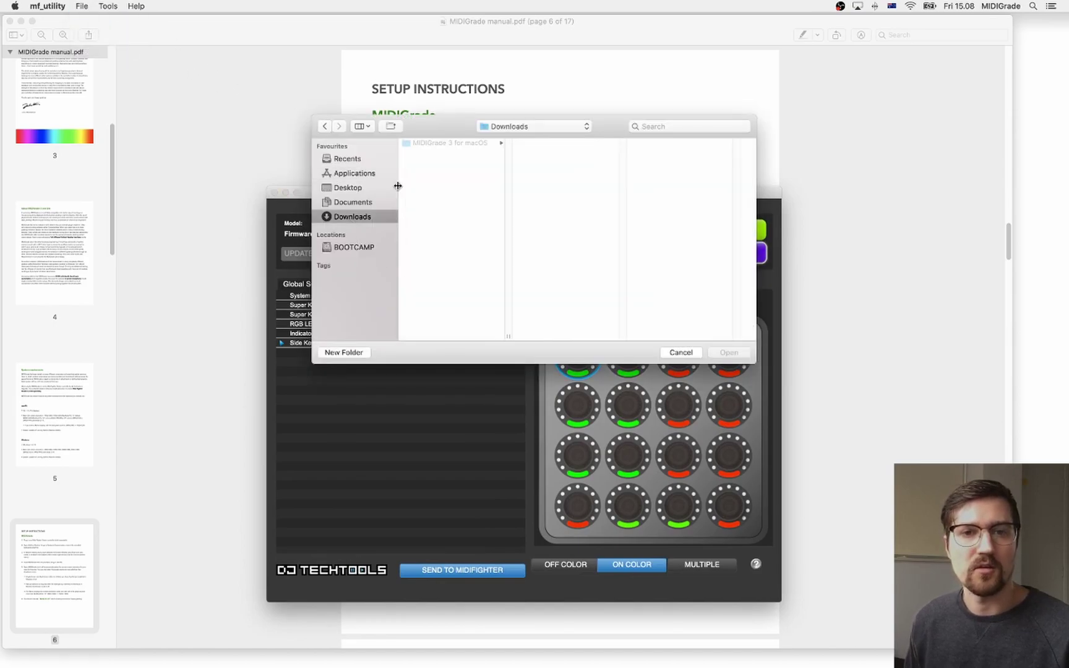
pyautogui.click(456, 143)
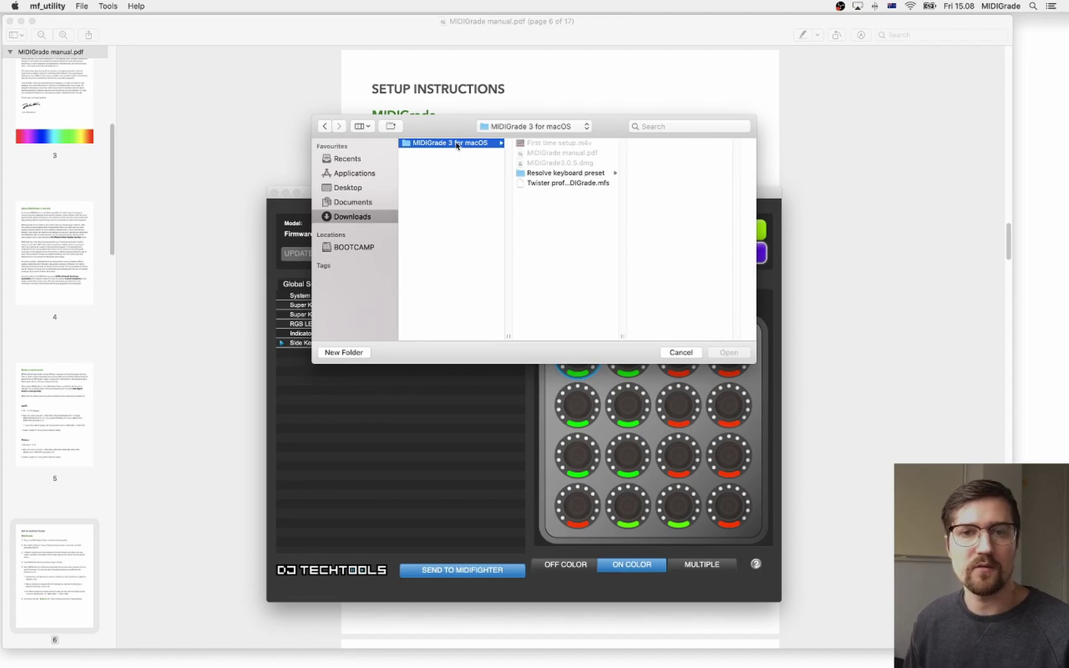
pyautogui.click(560, 183)
pyautogui.click(723, 353)
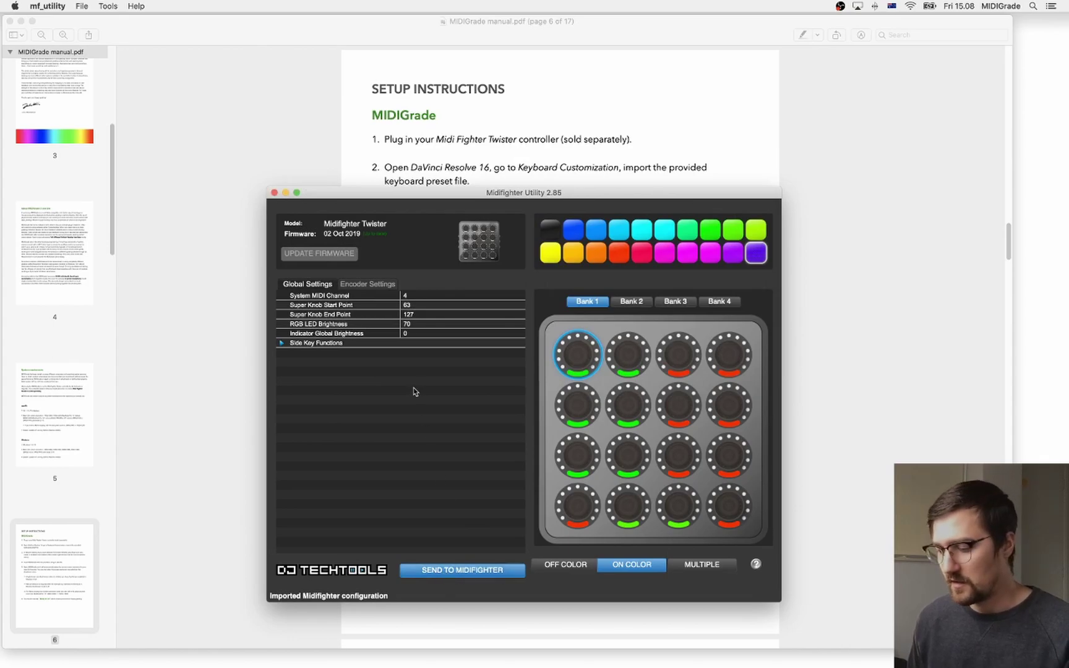
pyautogui.moveTo(488, 195); pyautogui.dragTo(488, 182)
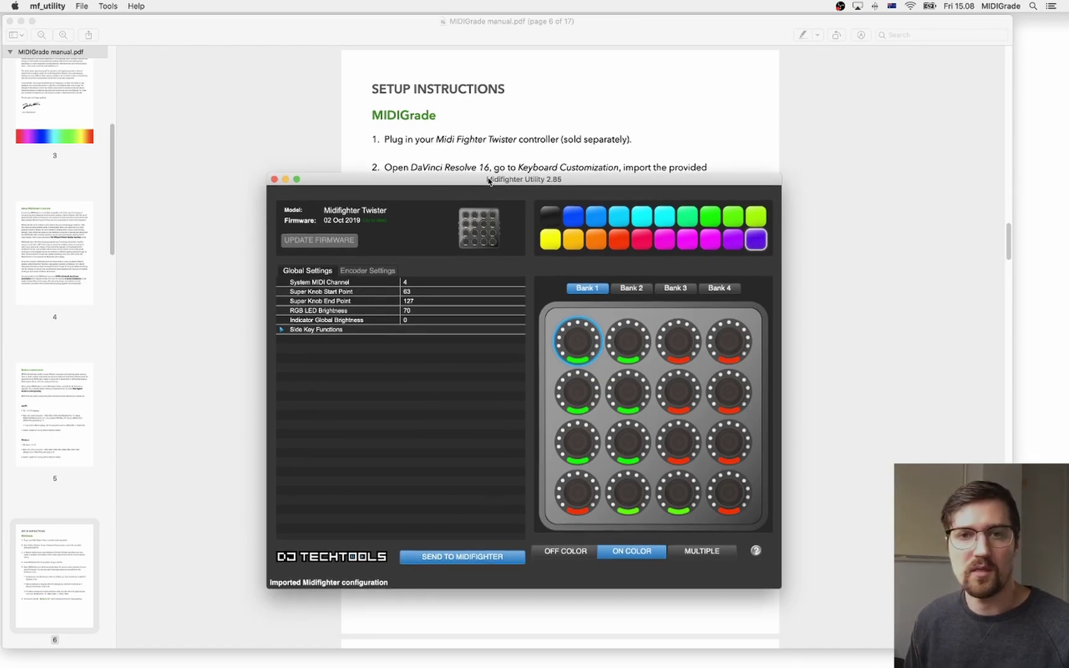
pyautogui.press('super+q')
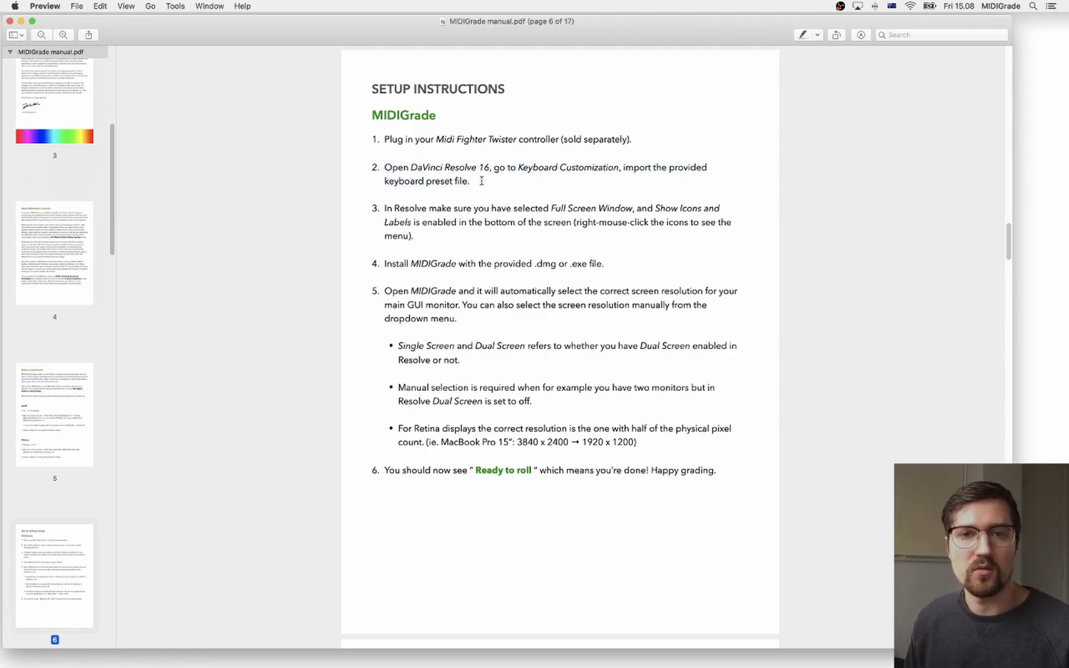
# In DaVinci Resolve, open Keyboard Customization and choose Import Preset.
pyautogui.press('super+Tab')
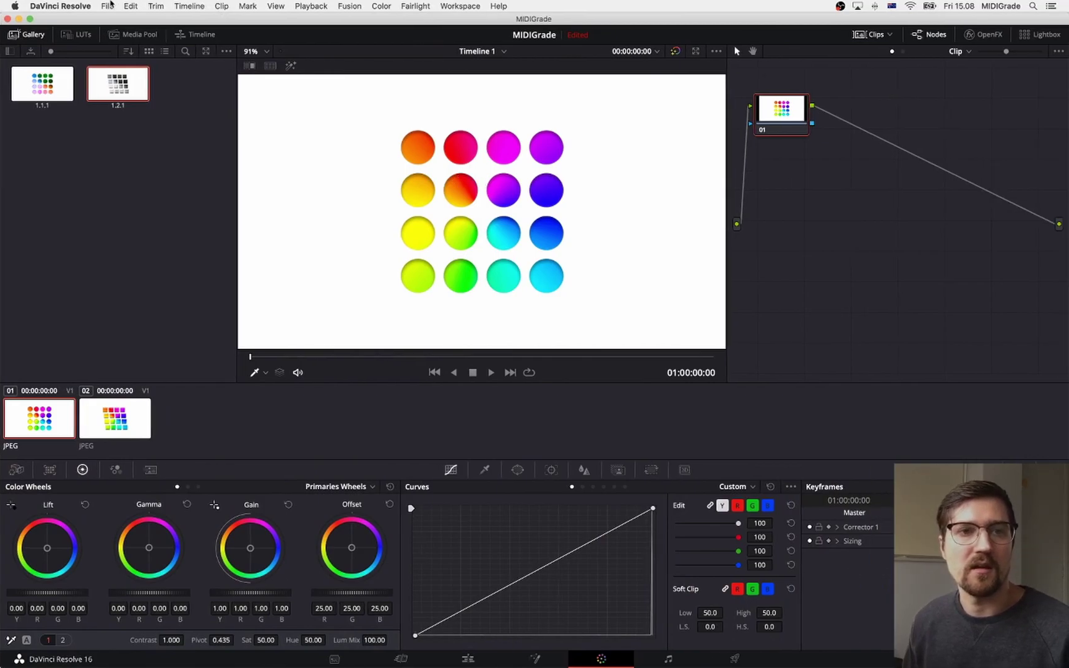
pyautogui.click(60, 7)
pyautogui.click(79, 30)
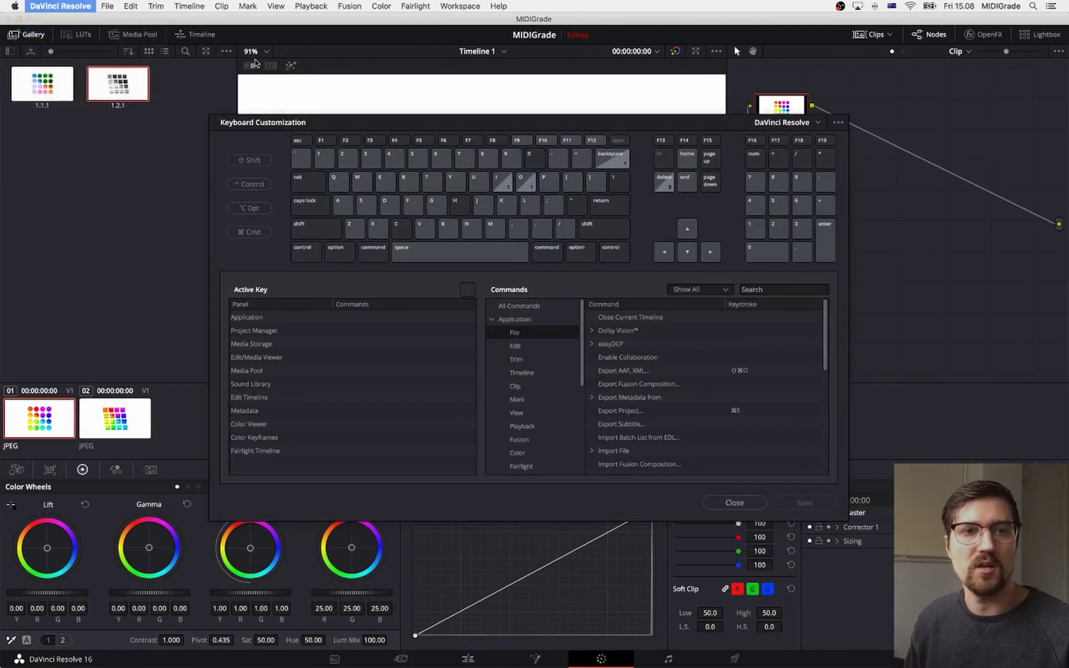
pyautogui.click(839, 123)
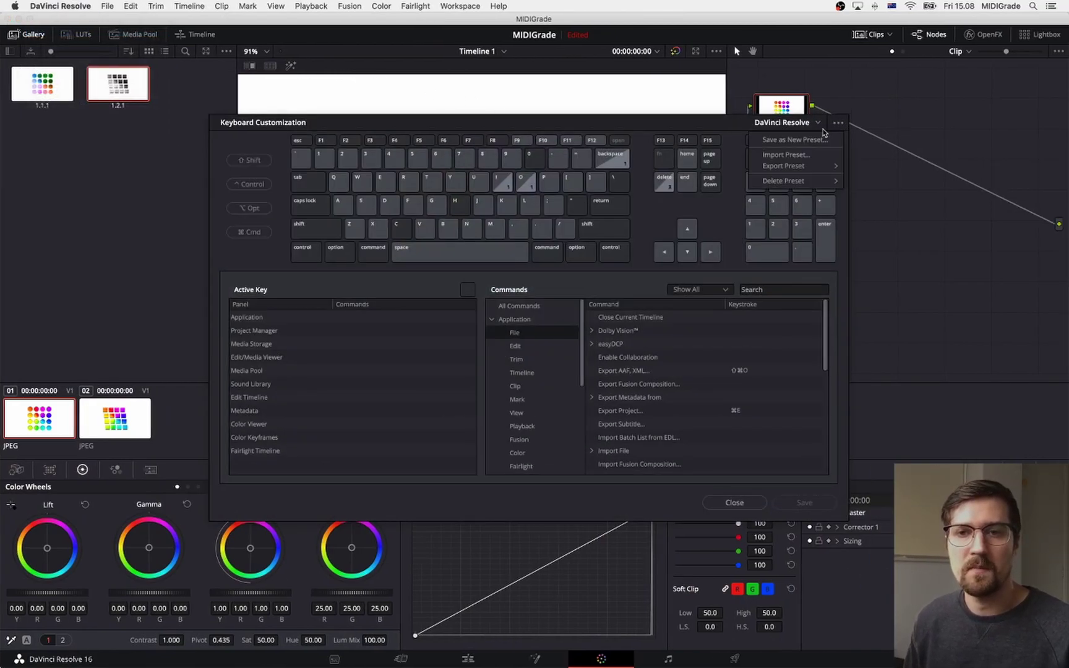
pyautogui.click(787, 154)
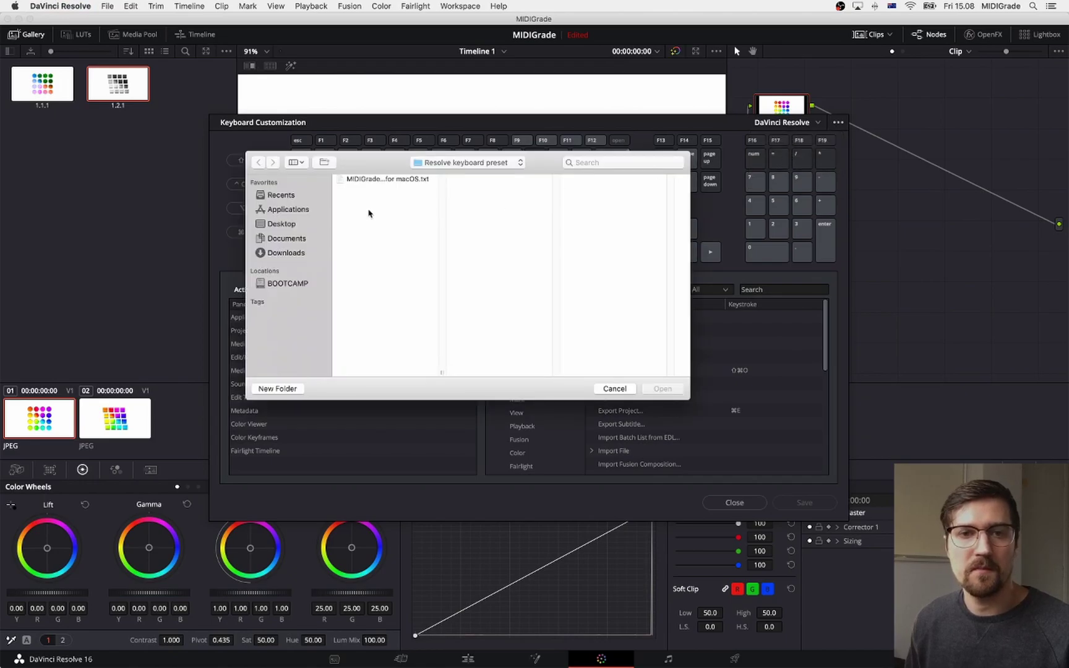
# Load the MIDIGrade macOS .txt preset from the Resolve keyboard preset folder and close customization.
pyautogui.click(293, 253)
pyautogui.click(379, 179)
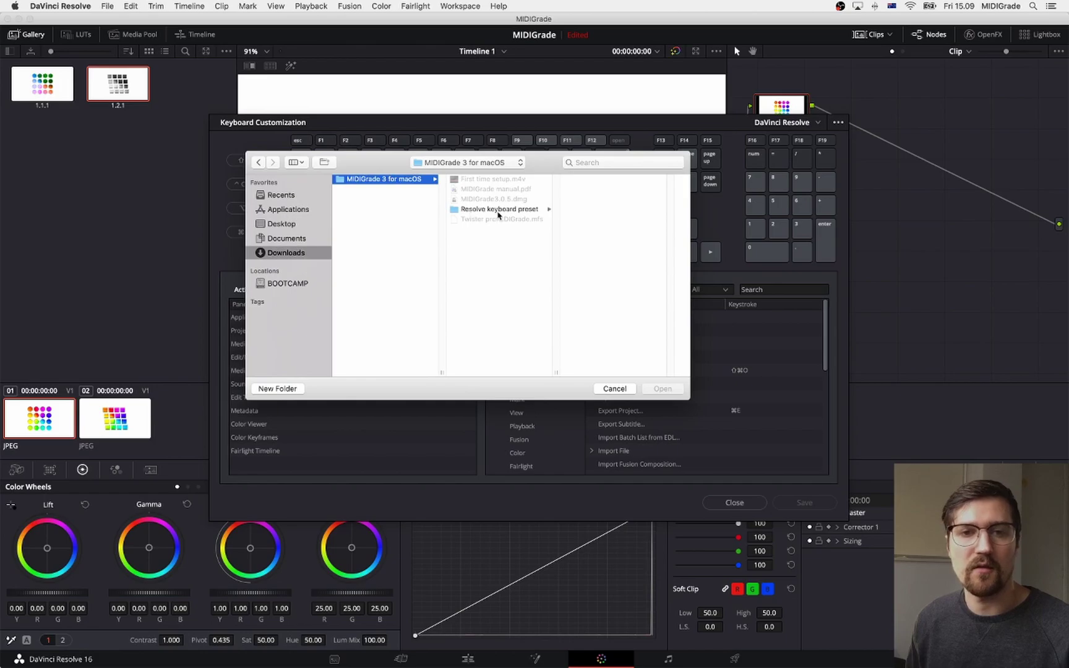
pyautogui.click(498, 210)
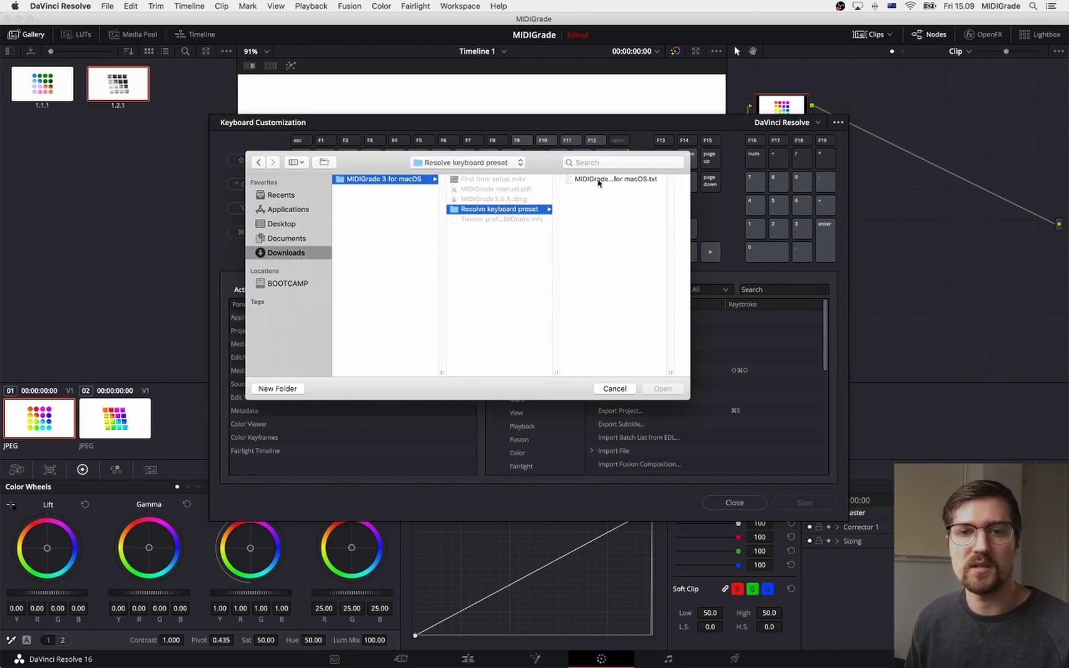
pyautogui.click(598, 180)
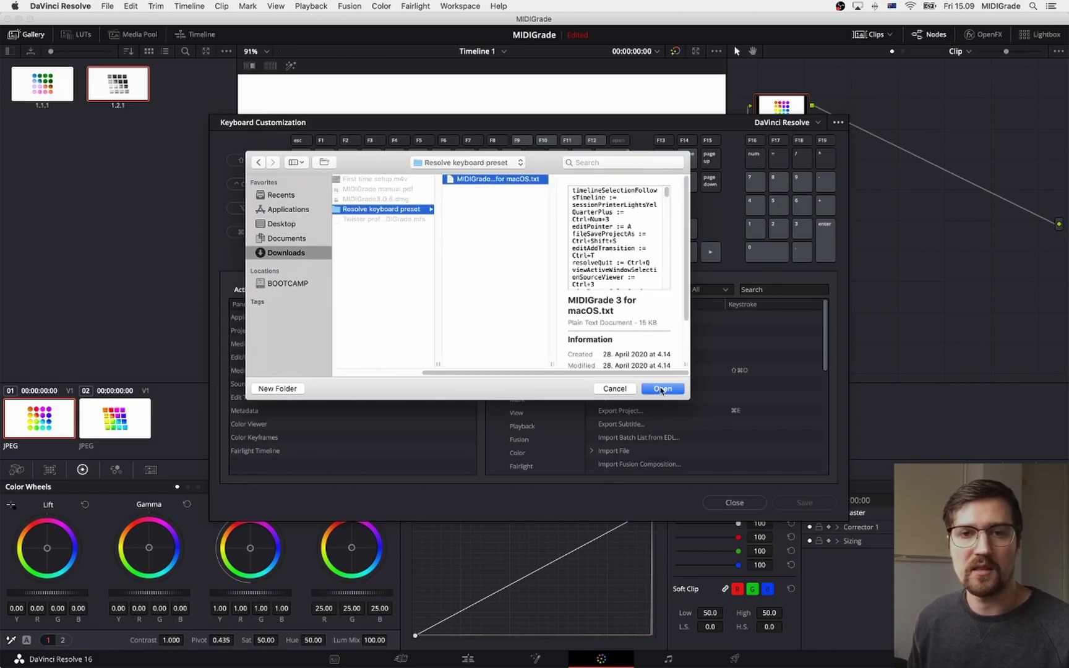
pyautogui.click(662, 388)
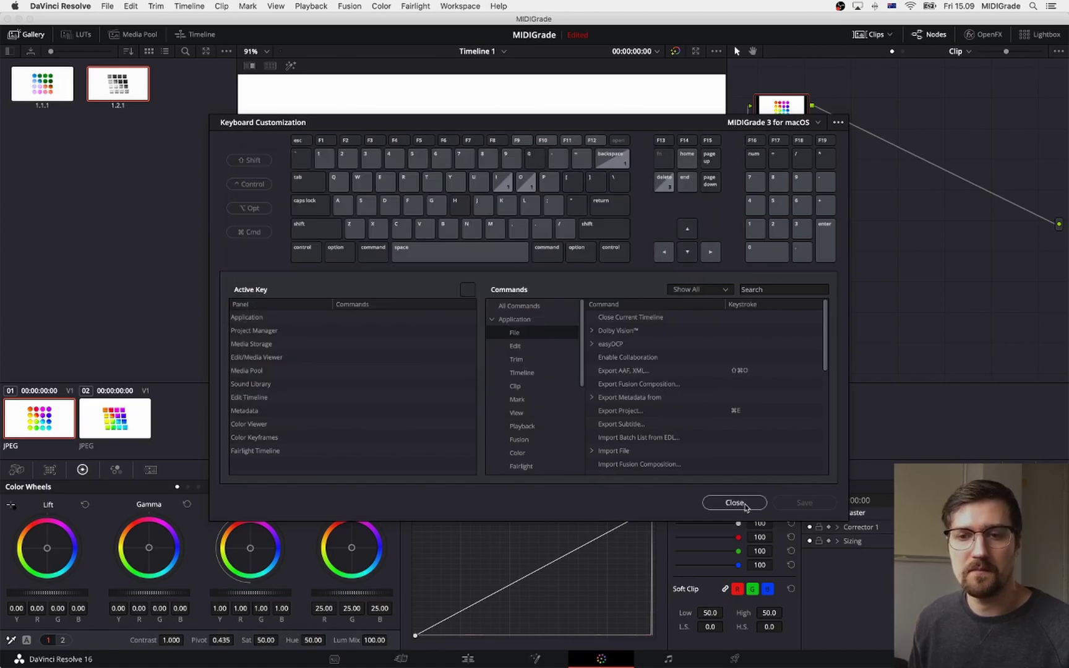
pyautogui.click(735, 502)
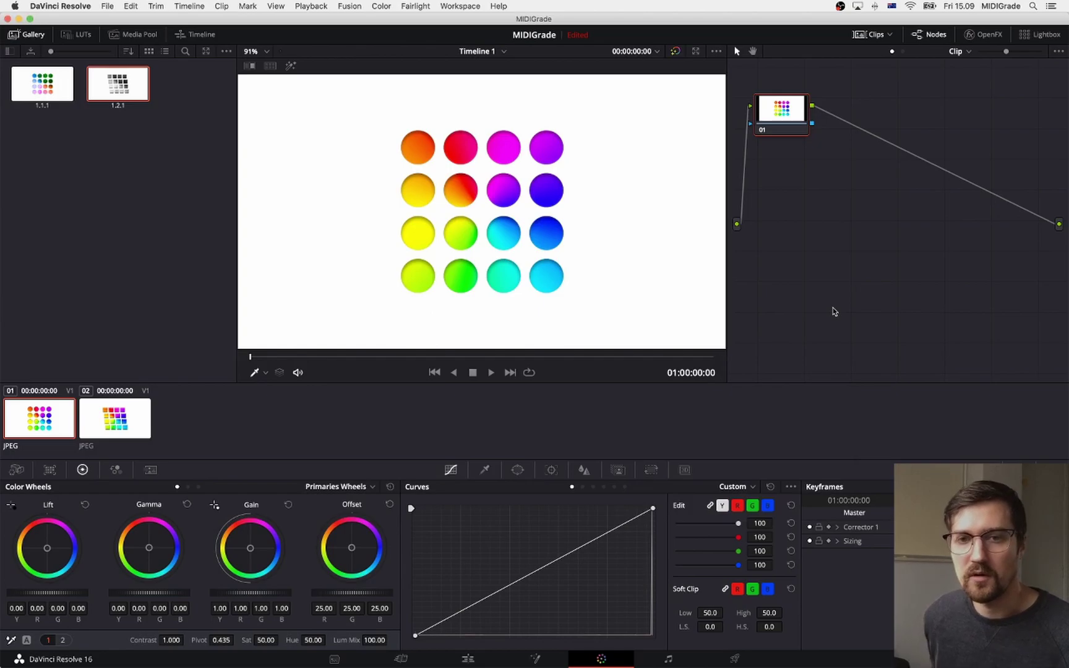
# Check step 3 in the manual and switch DaVinci Resolve to Full Screen Window.
pyautogui.press('super+Tab')
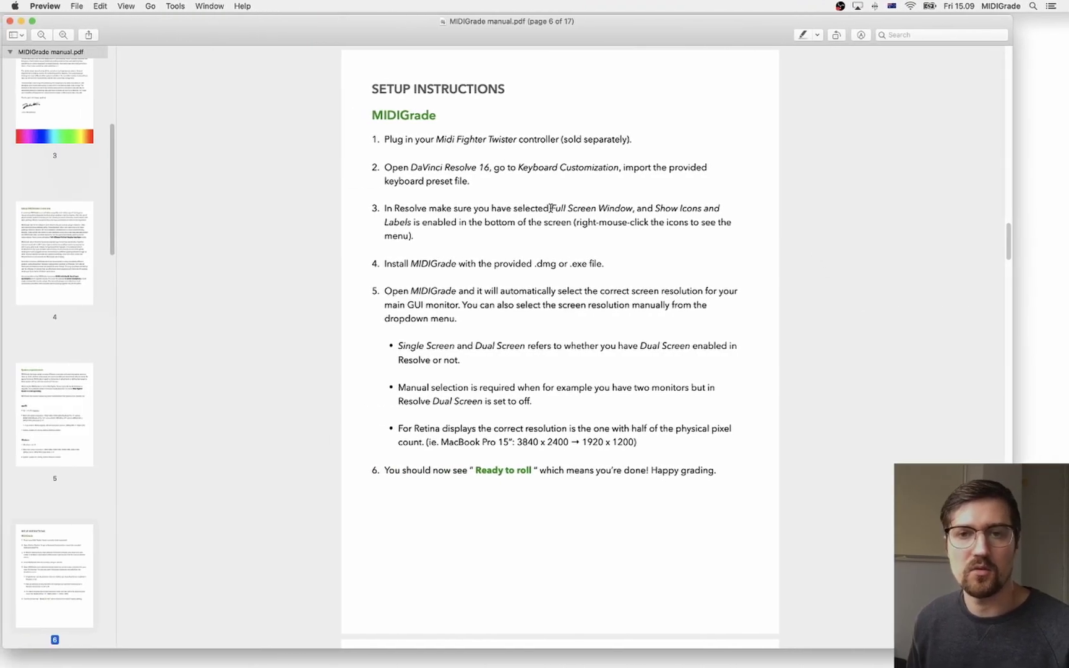
pyautogui.moveTo(551, 208); pyautogui.dragTo(416, 227)
pyautogui.click(433, 226)
pyautogui.press('super+Tab')
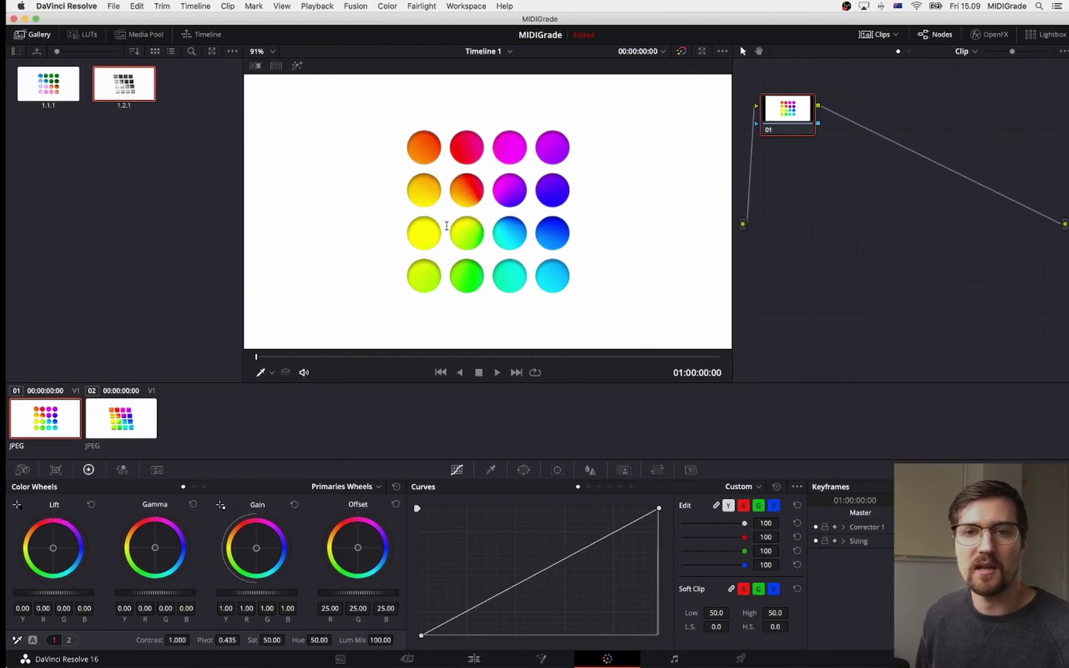
pyautogui.click(469, 6)
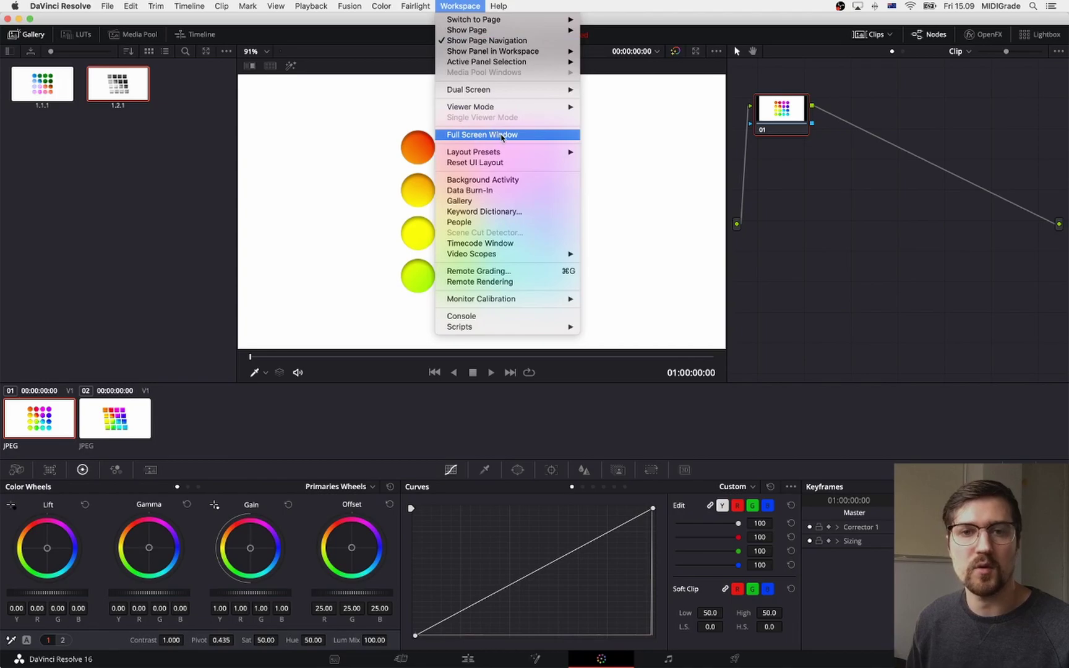
pyautogui.click(502, 135)
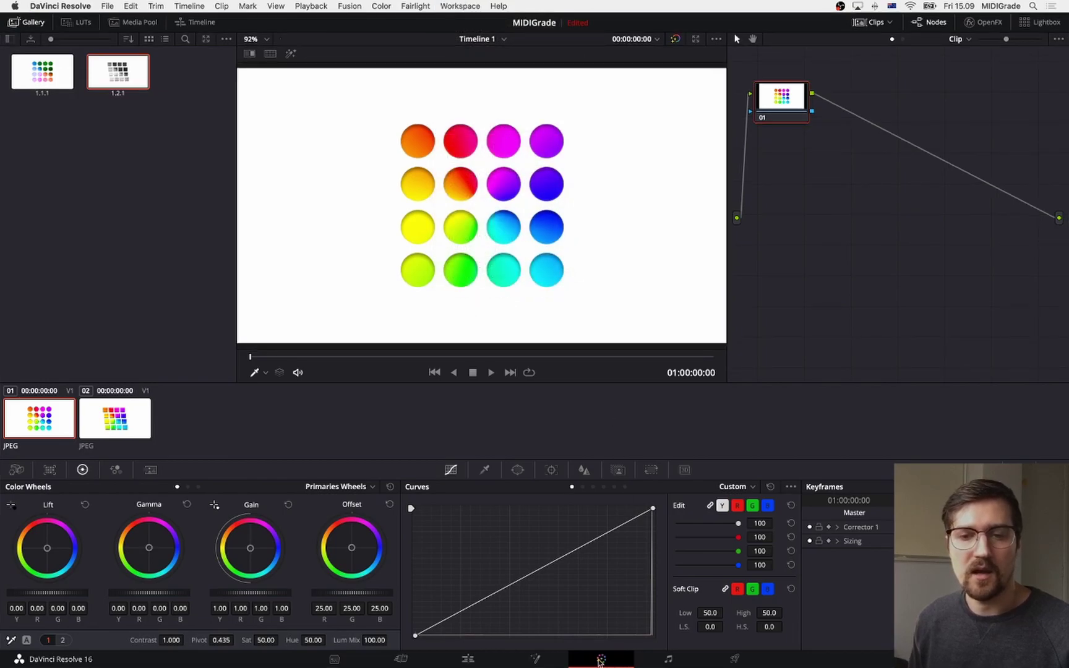
# Set the page bar to Show Icons and Labels, then return to the manual.
pyautogui.rightClick(584, 663)
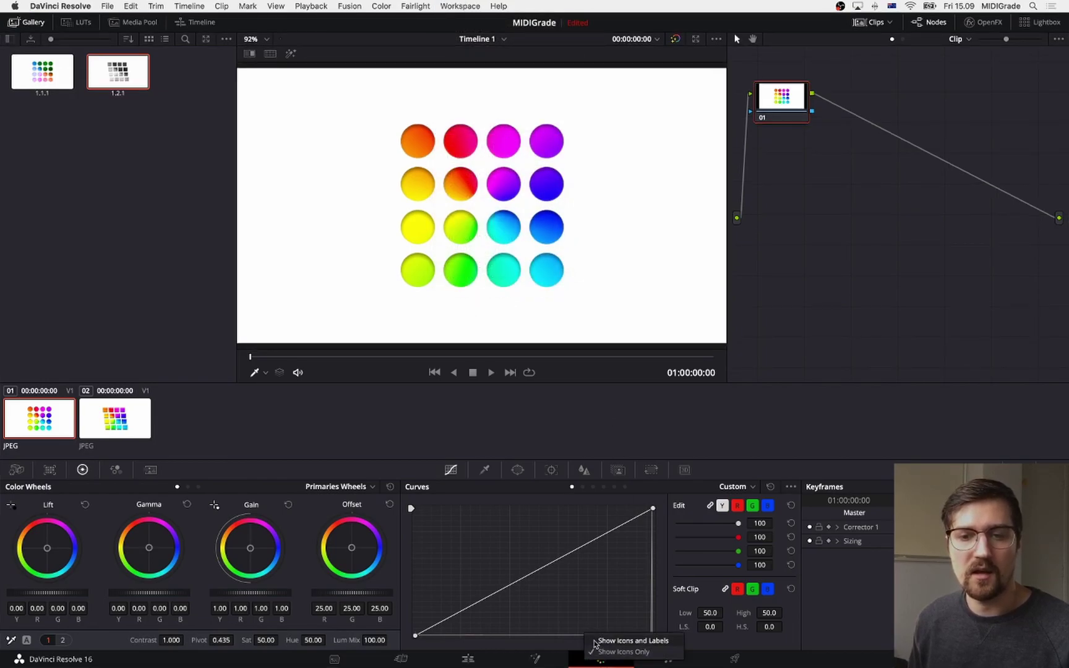
pyautogui.click(657, 643)
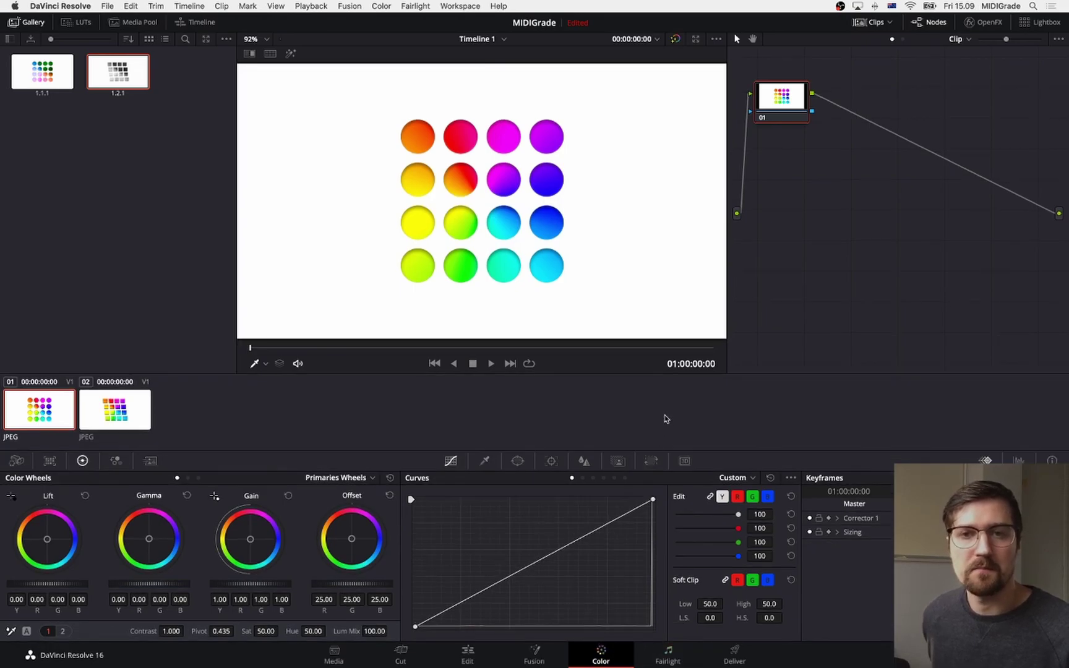
pyautogui.press('super+Tab')
pyautogui.press('super+Tab')
pyautogui.press('super+Tab')
pyautogui.press('super+Tab')
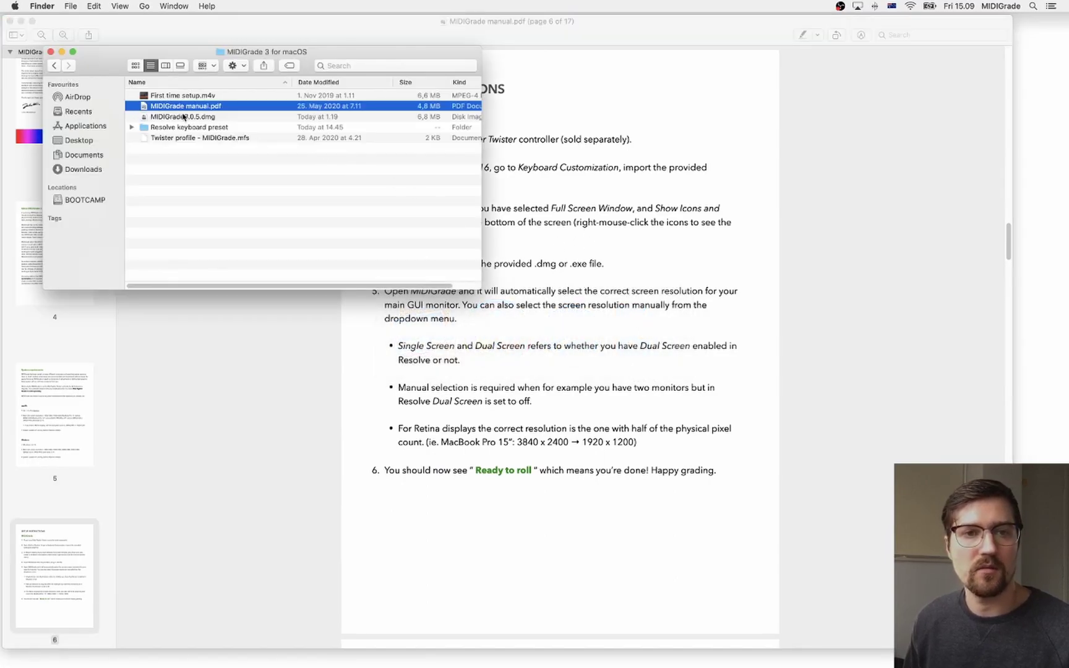
# Open MIDIGrade3.0.5.dmg and copy MIDIGrade into the Applications folder.
pyautogui.click(183, 117)
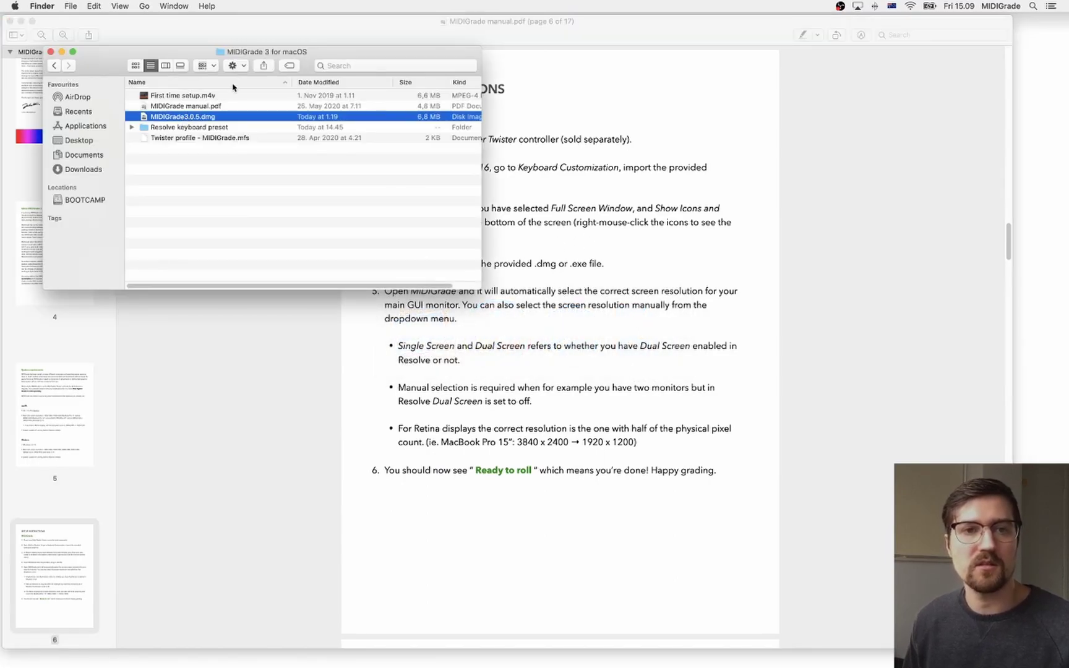
pyautogui.moveTo(257, 119); pyautogui.dragTo(692, 82)
pyautogui.moveTo(607, 190); pyautogui.dragTo(722, 214)
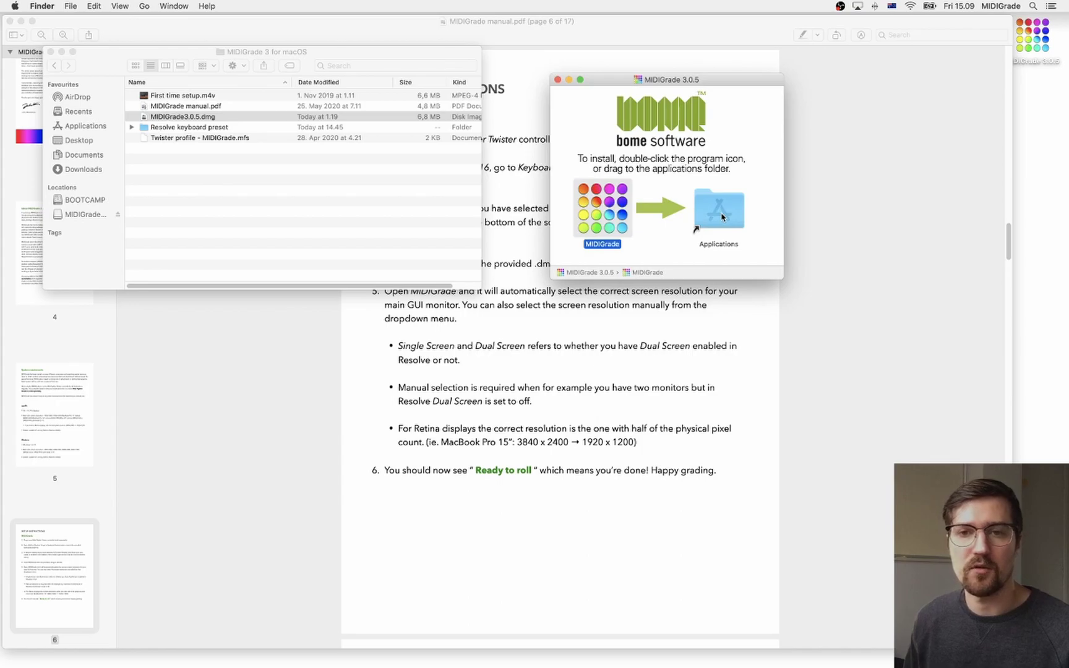
# Add the MIDIGrade app from the Applications folder to the Dock.
pyautogui.doubleClick(721, 215)
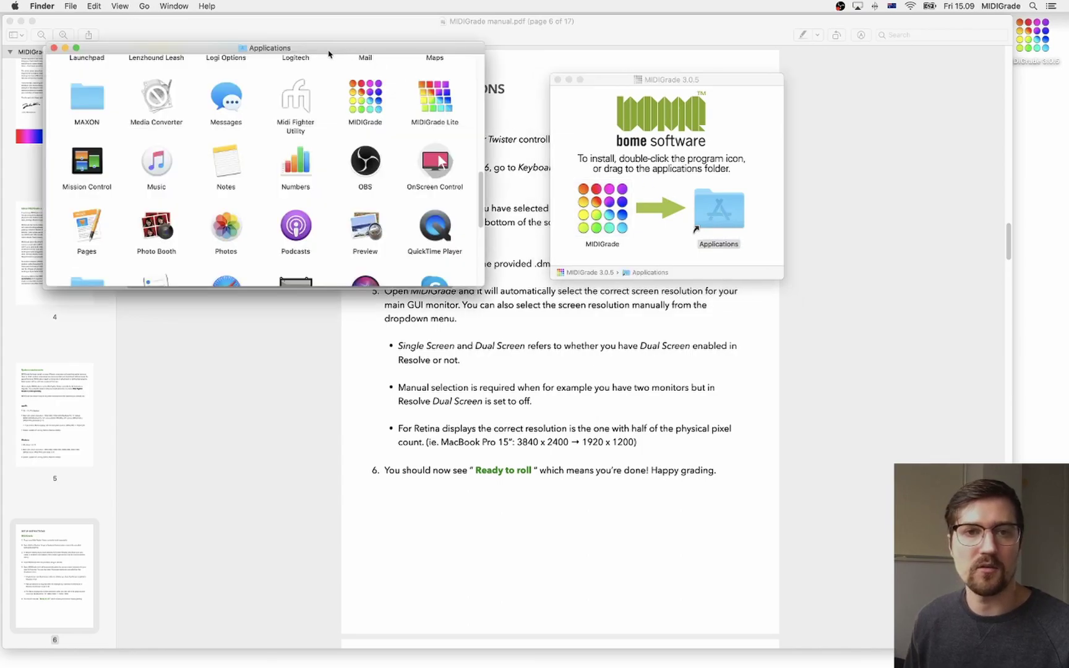
pyautogui.moveTo(329, 52); pyautogui.dragTo(435, 198)
pyautogui.scroll(2, 509, 297)
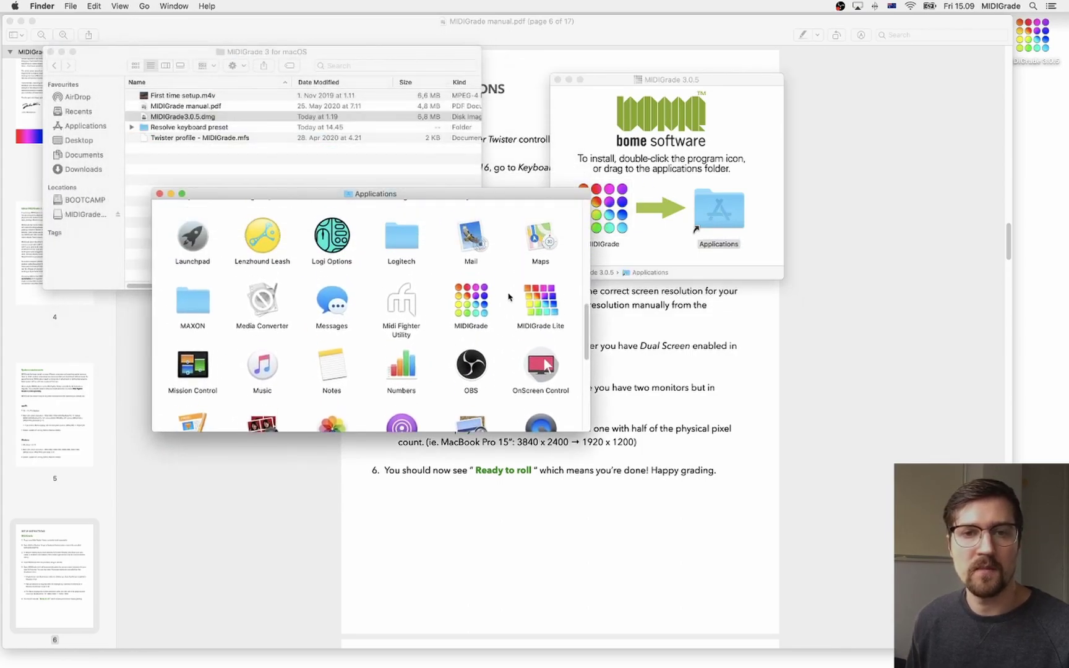
pyautogui.moveTo(470, 304); pyautogui.dragTo(674, 653)
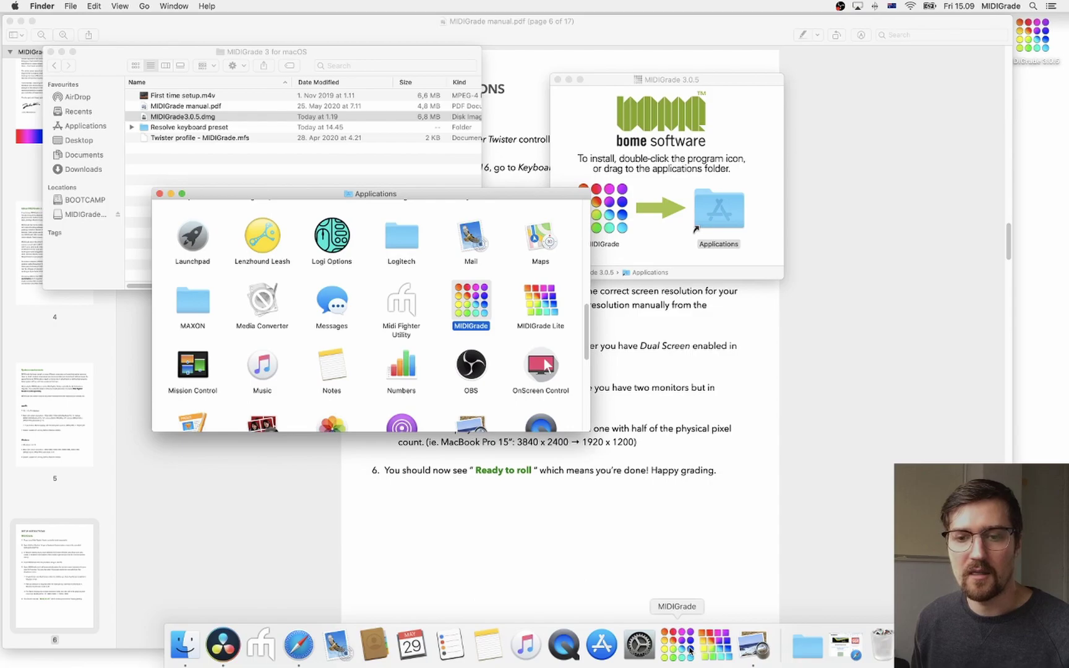
# Close the Applications and disk image windows and eject the MIDIGrade installer volume.
pyautogui.click(159, 194)
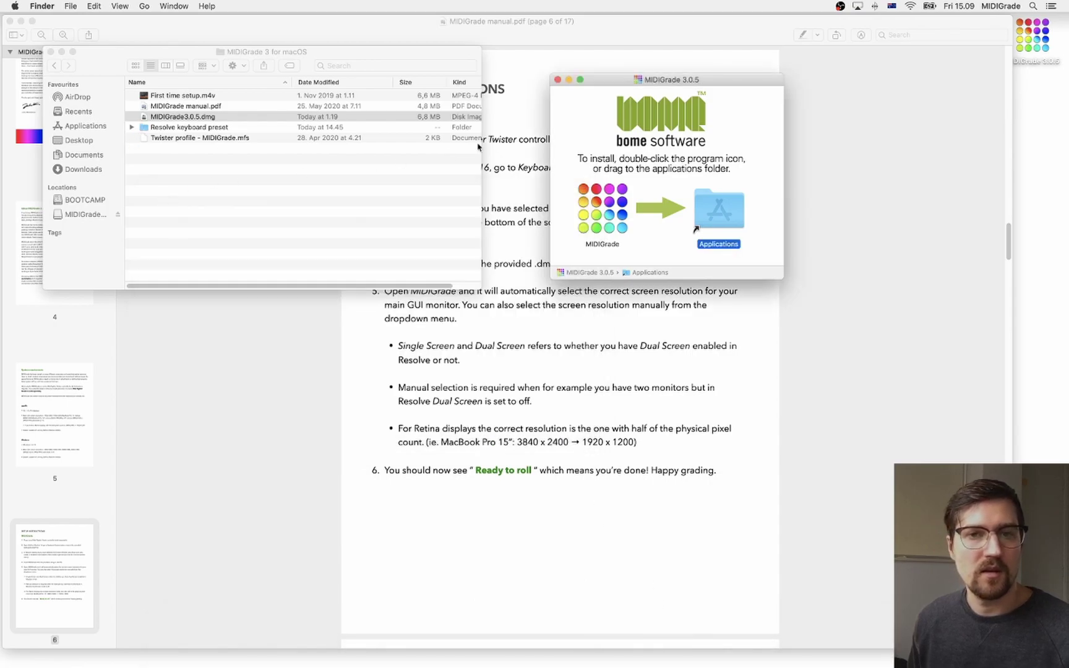
pyautogui.click(557, 80)
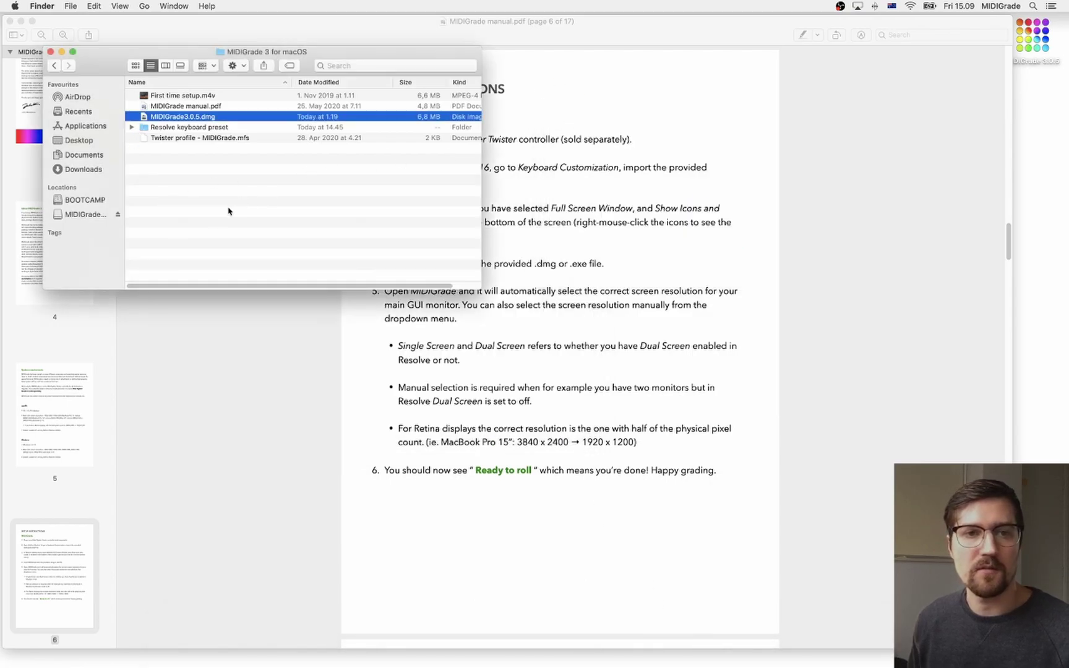
pyautogui.click(188, 213)
pyautogui.click(117, 214)
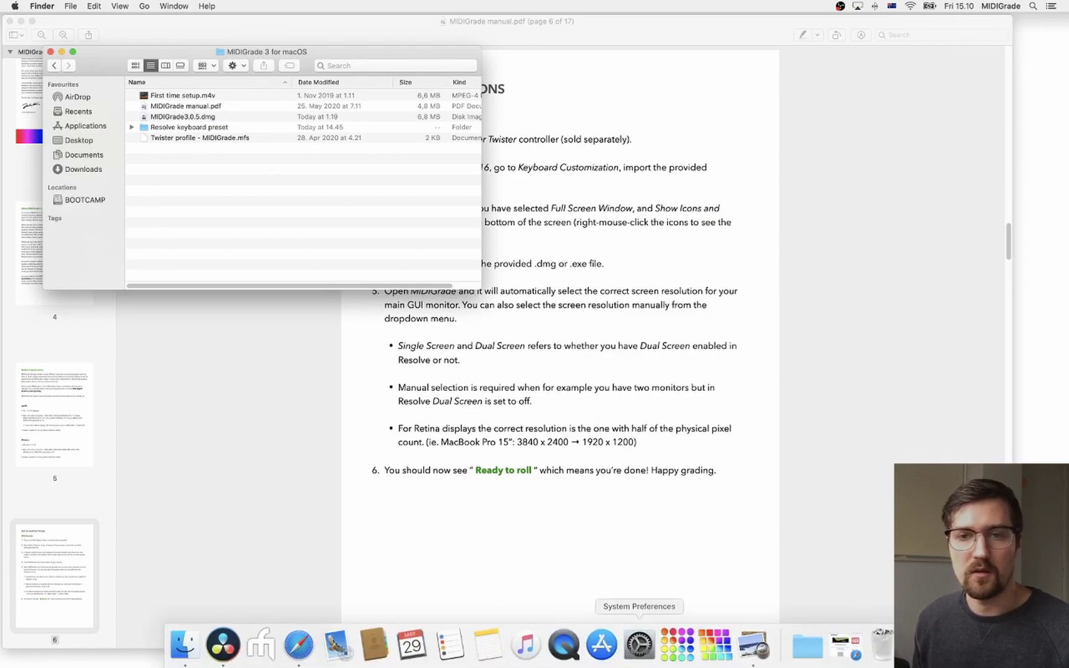
# Open System Preferences to Security & Privacy > Privacy > Accessibility.
pyautogui.click(608, 515)
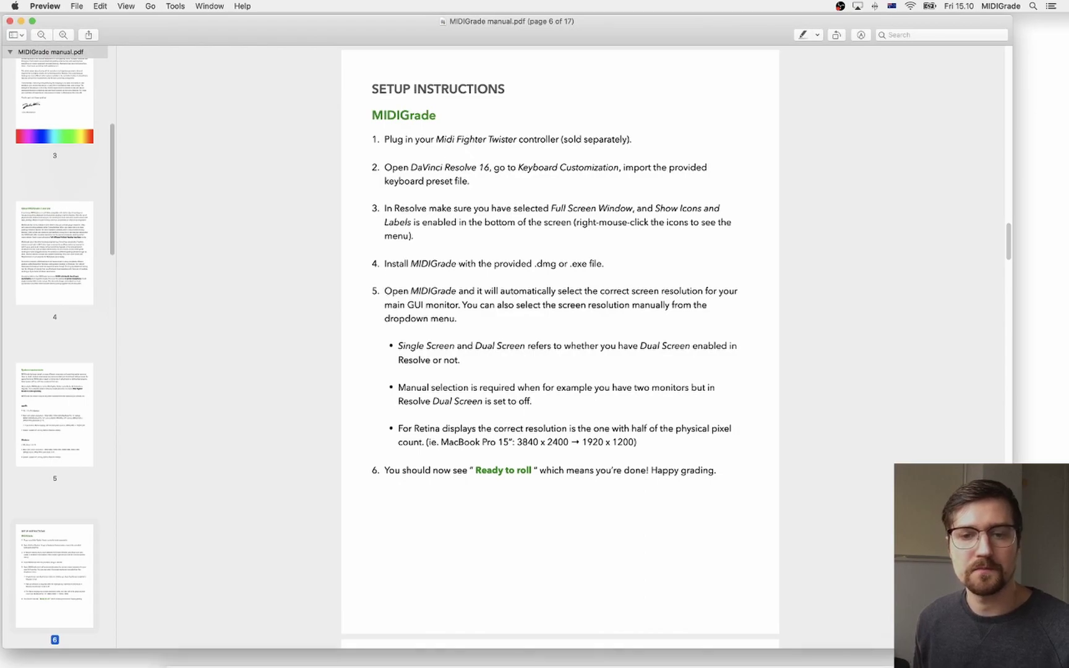
pyautogui.click(640, 653)
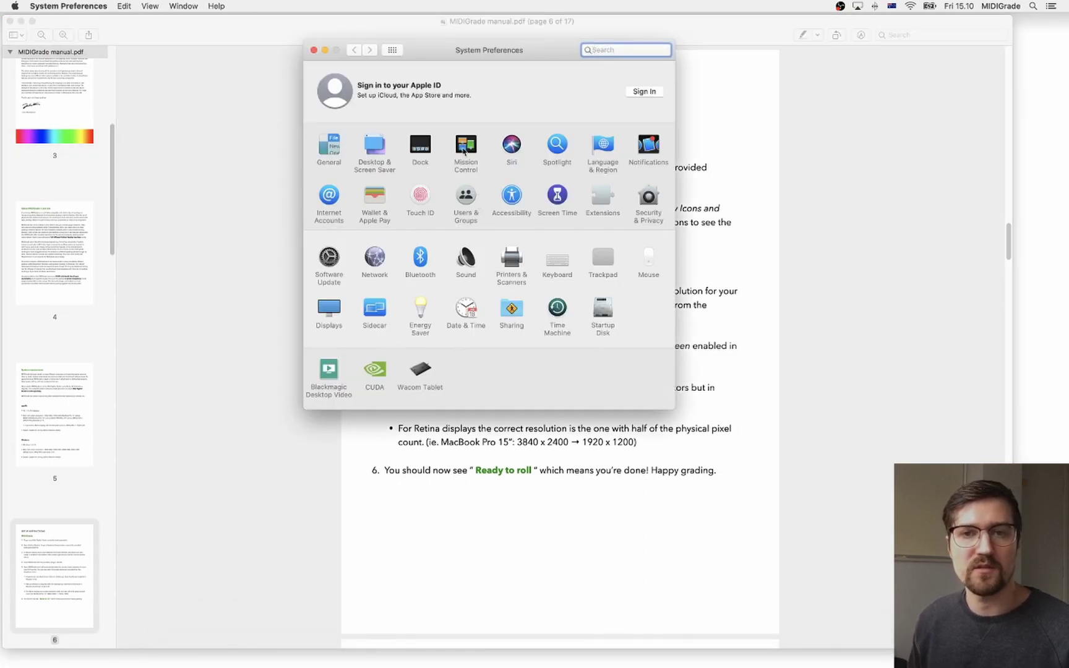
pyautogui.click(651, 198)
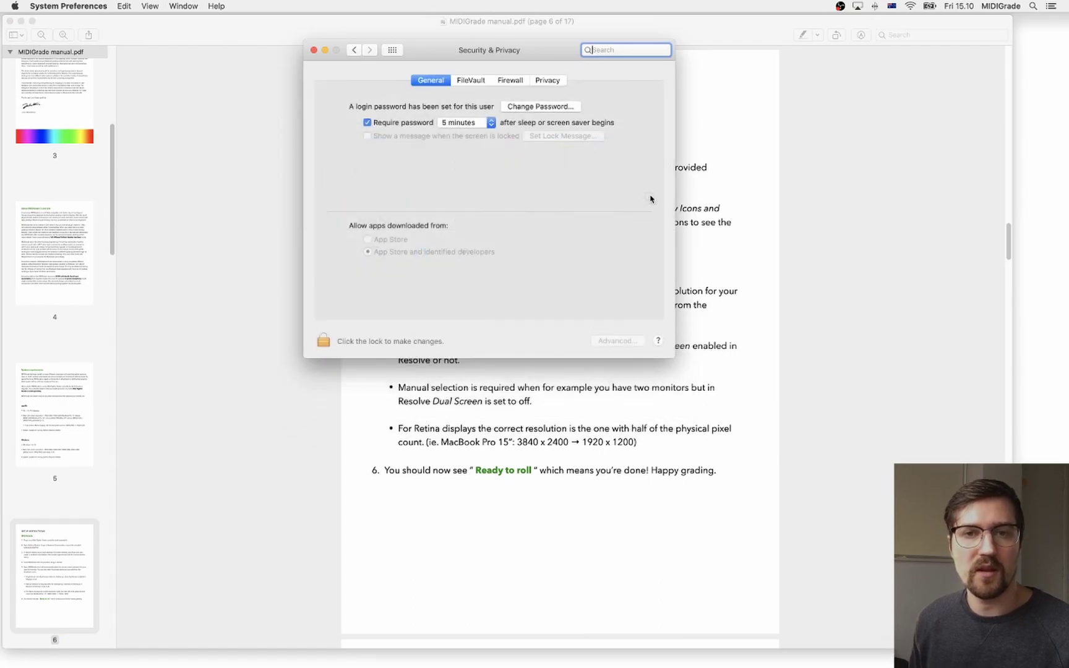
pyautogui.click(553, 81)
pyautogui.click(365, 296)
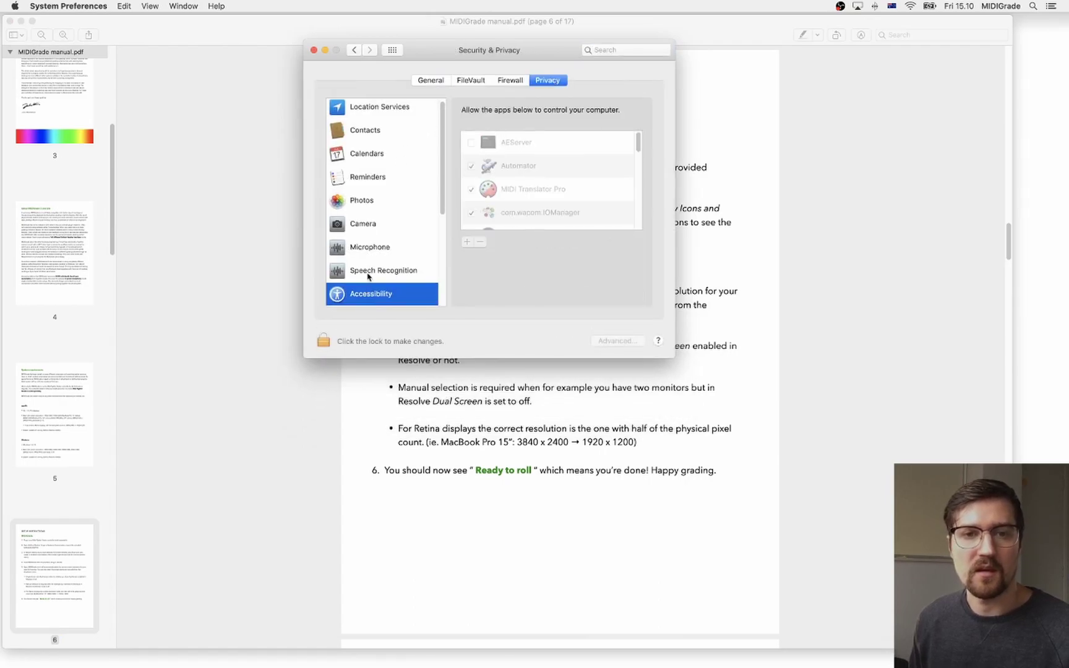
# Unlock the Accessibility settings and allow MIDIGrade to control the computer.
pyautogui.scroll(-2, 374, 259)
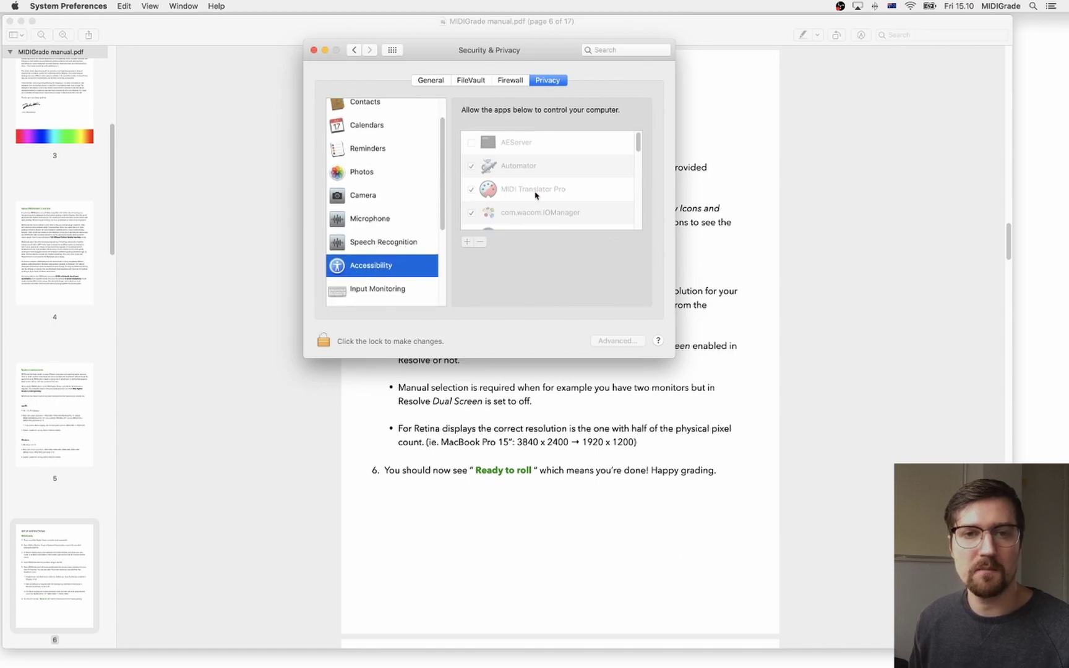
pyautogui.moveTo(639, 143); pyautogui.dragTo(635, 192)
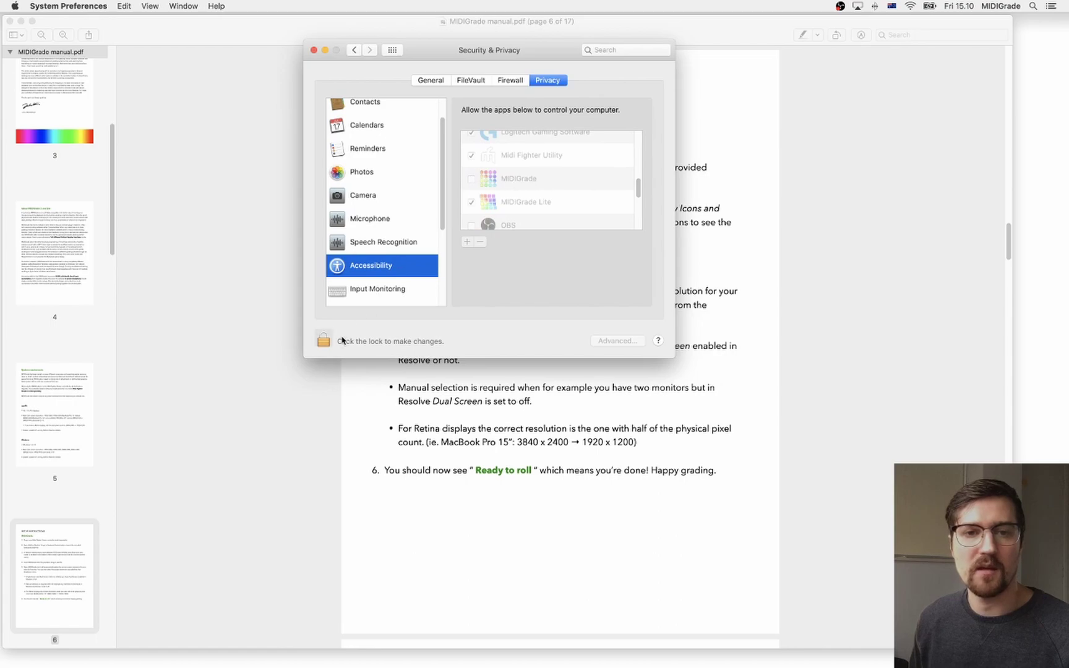
pyautogui.click(323, 341)
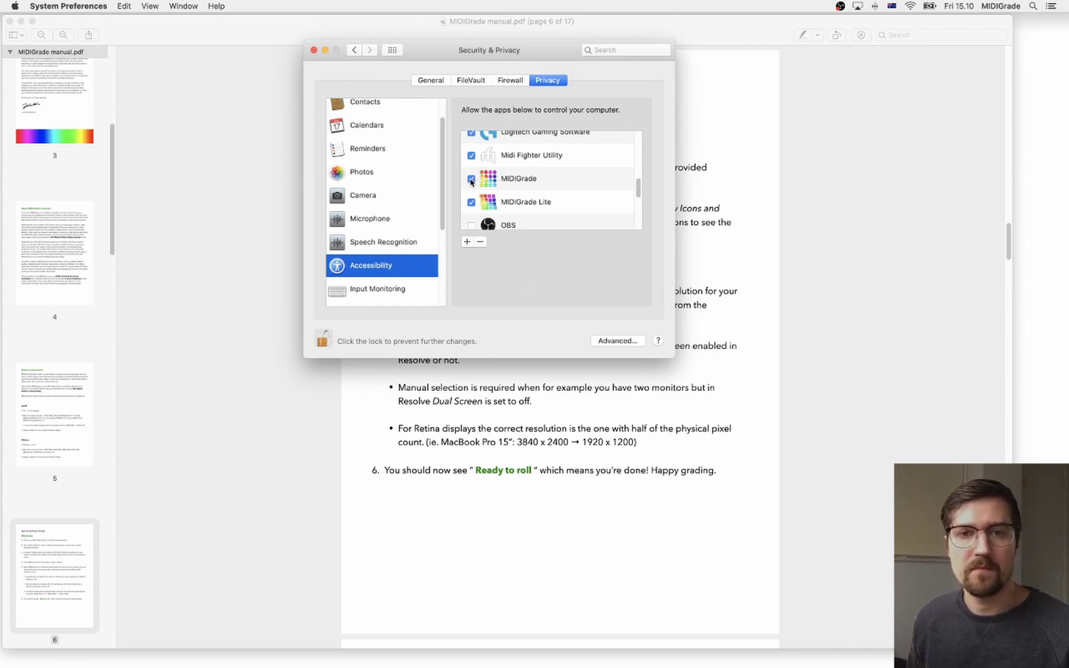
pyautogui.moveTo(513, 62); pyautogui.dragTo(511, 84)
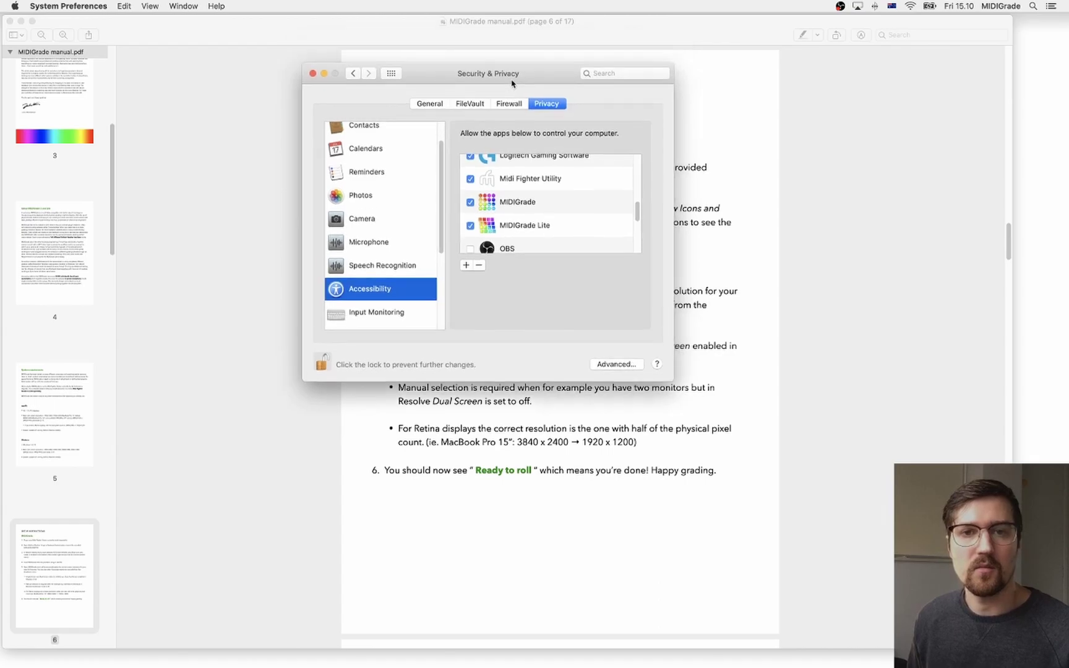
# Quit System Preferences and launch MIDIGrade, confirming Open in the downloaded-app warning.
pyautogui.press('super+q')
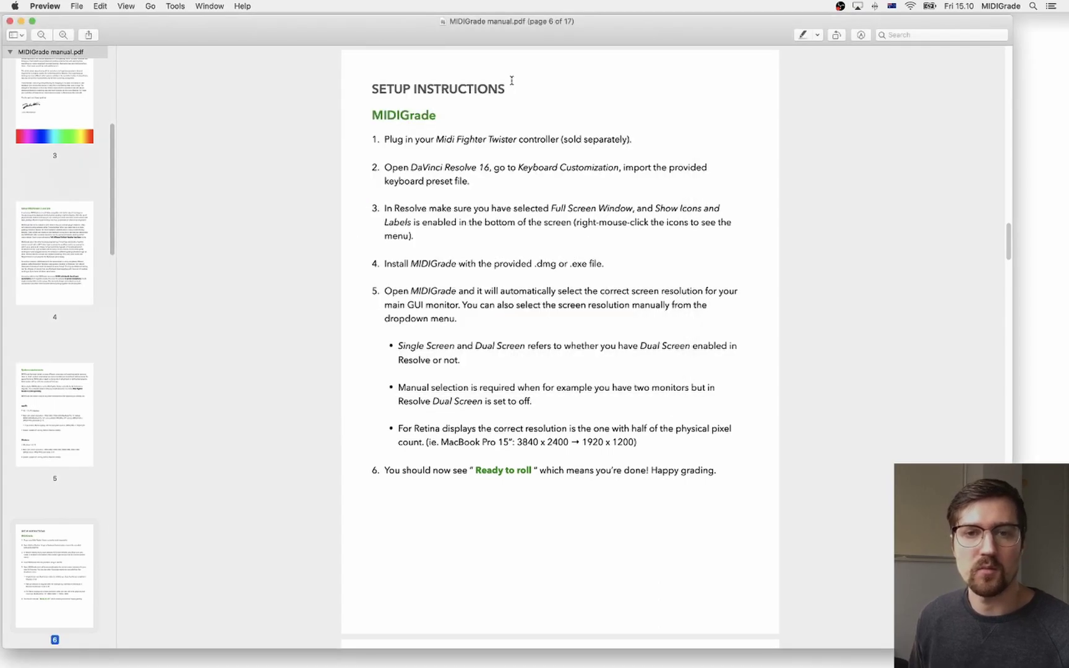
pyautogui.moveTo(622, 665)
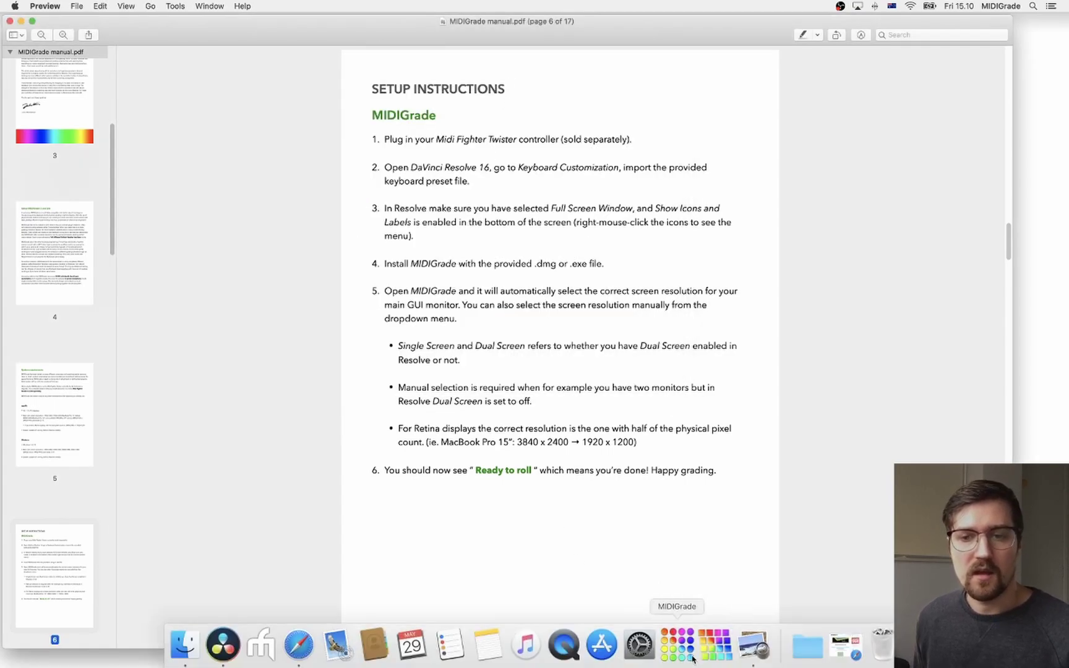
pyautogui.click(688, 657)
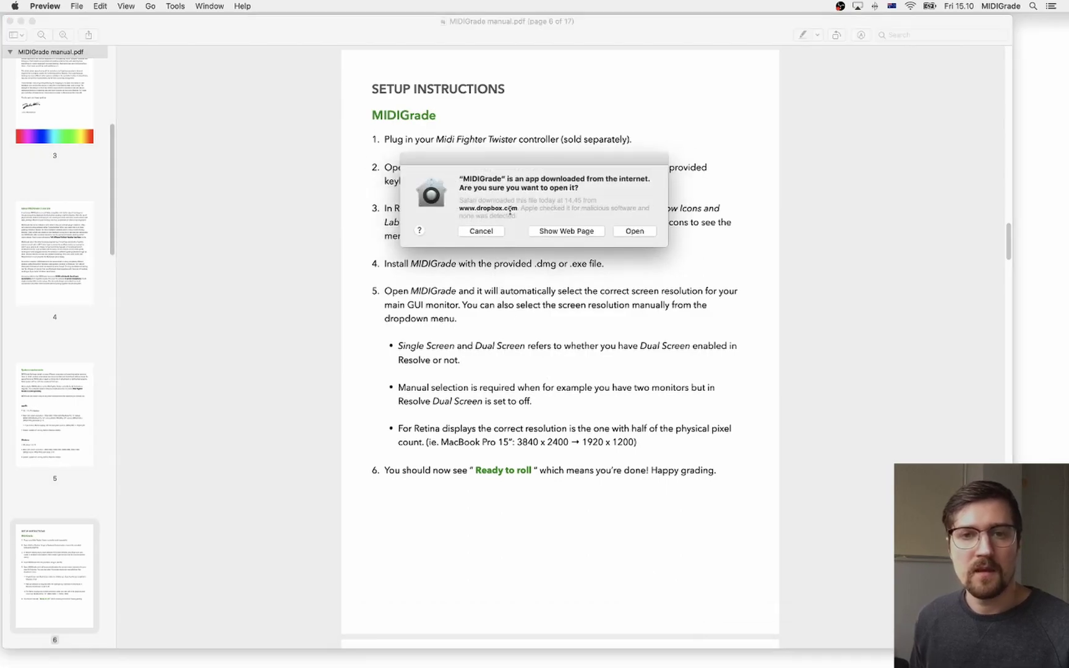
pyautogui.click(628, 233)
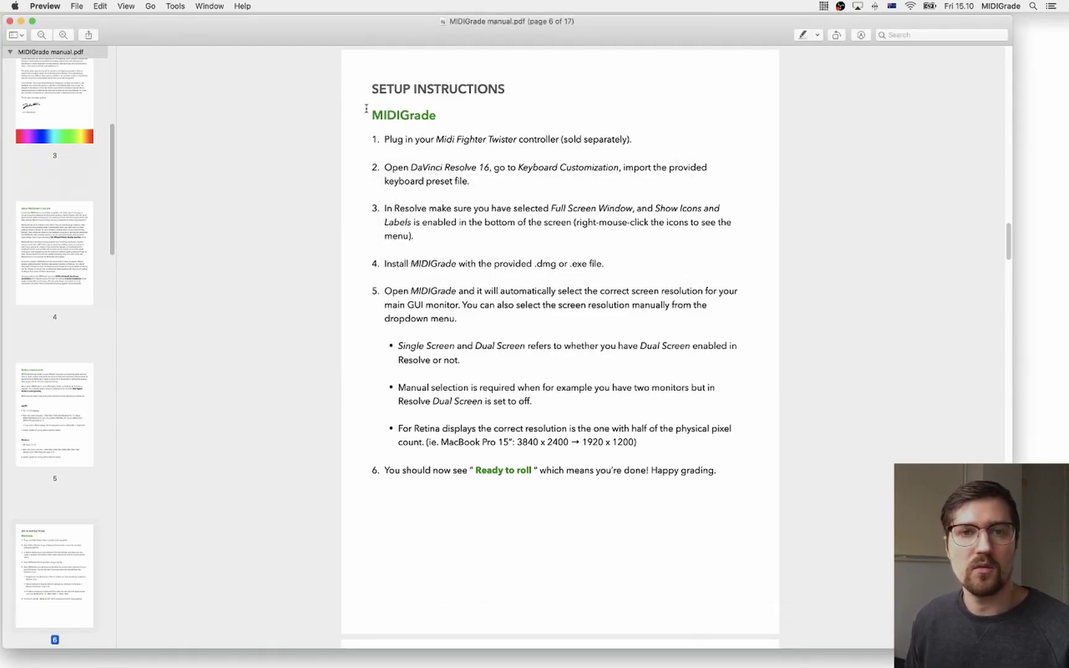
# Minimize the manual, move the MIDIGrade window right, and reopen System Preferences.
pyautogui.click(21, 22)
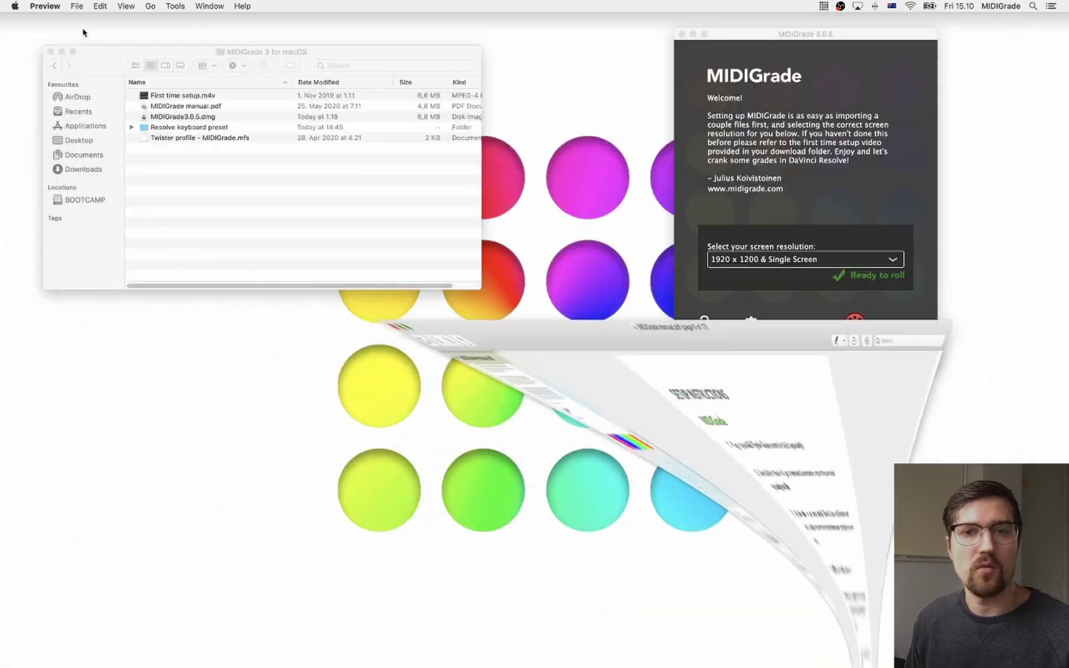
pyautogui.moveTo(798, 38); pyautogui.dragTo(878, 46)
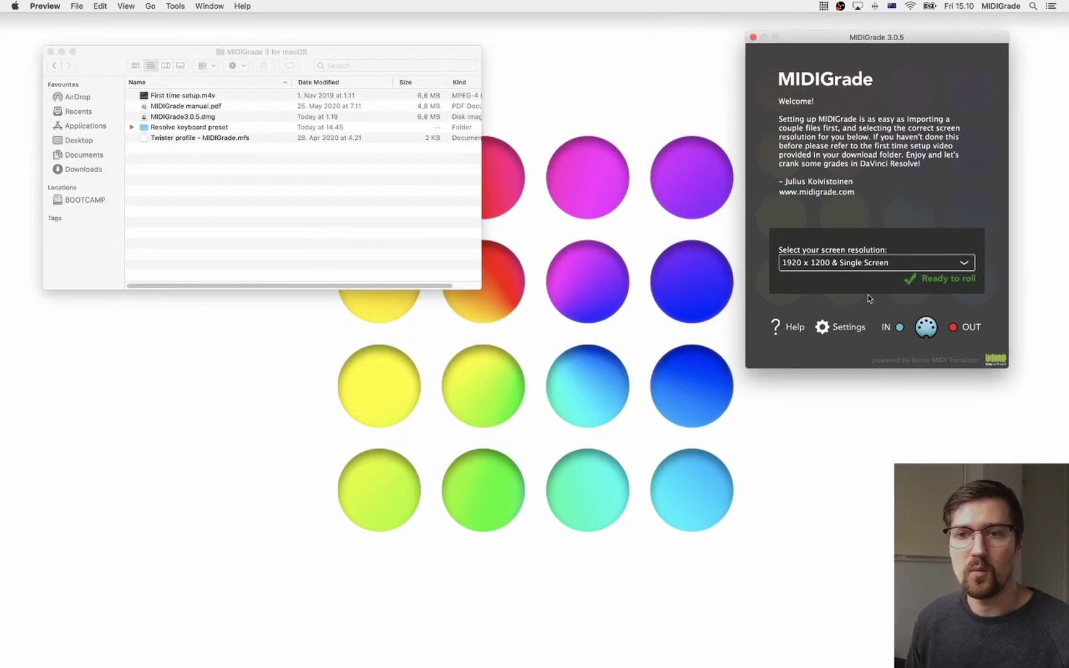
pyautogui.moveTo(695, 656)
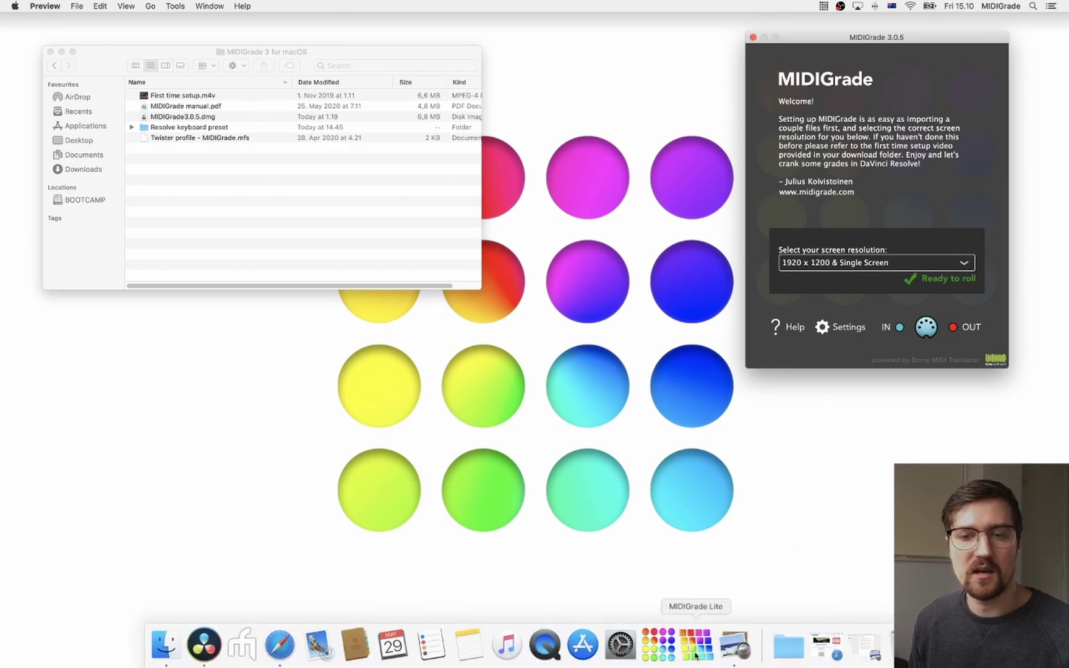
pyautogui.click(619, 645)
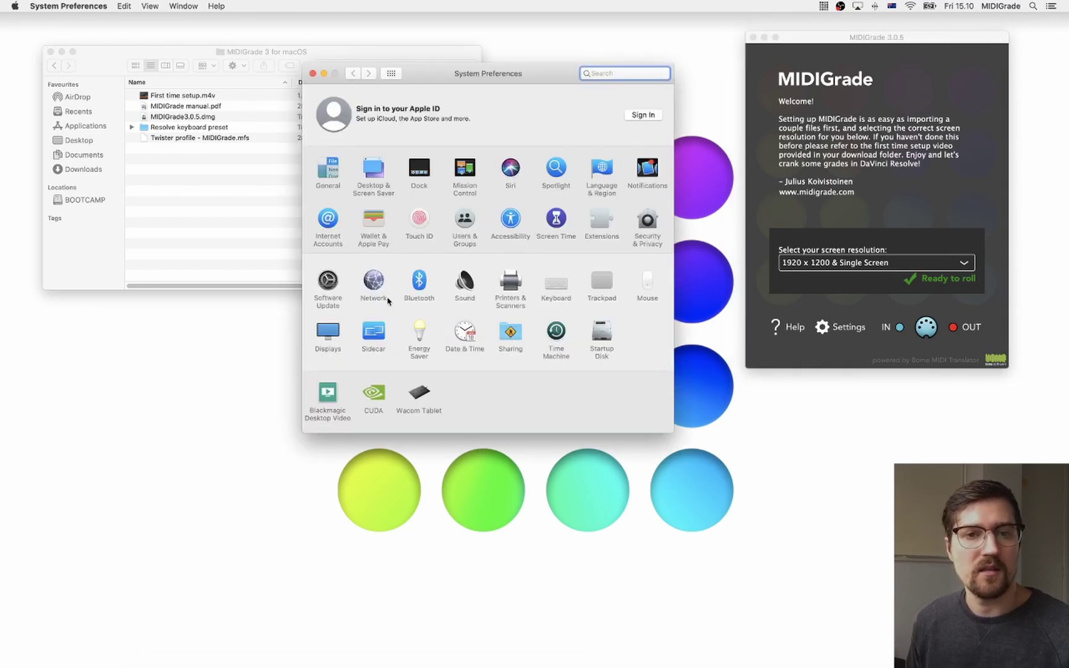
# Open Displays and try the Default 1680 × 1050 scaling.
pyautogui.click(333, 342)
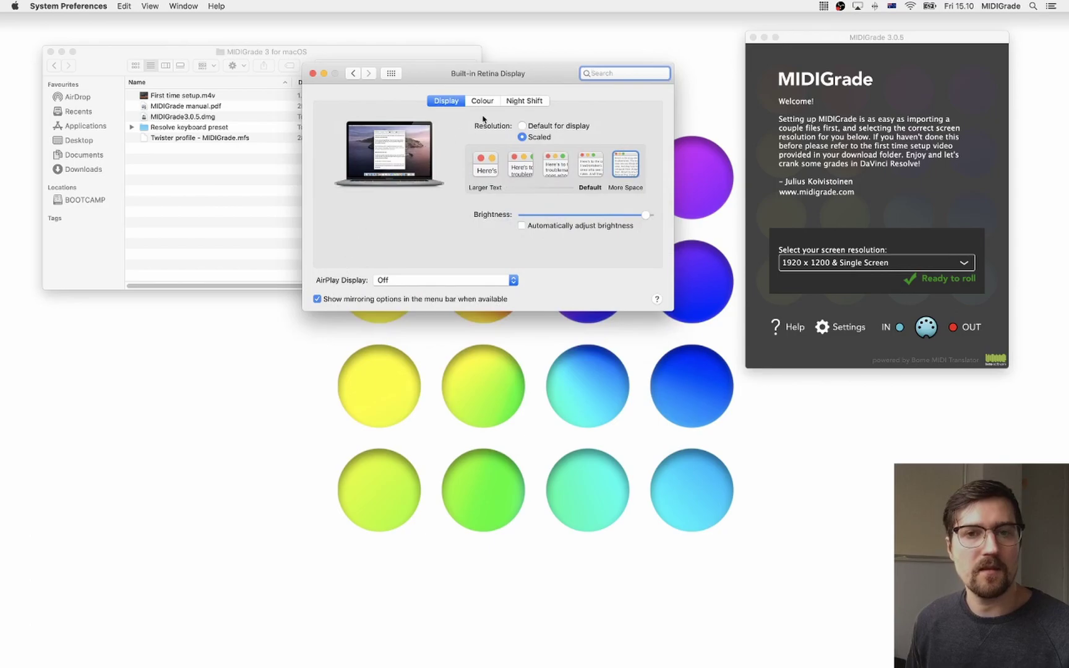
pyautogui.moveTo(536, 78); pyautogui.dragTo(463, 131)
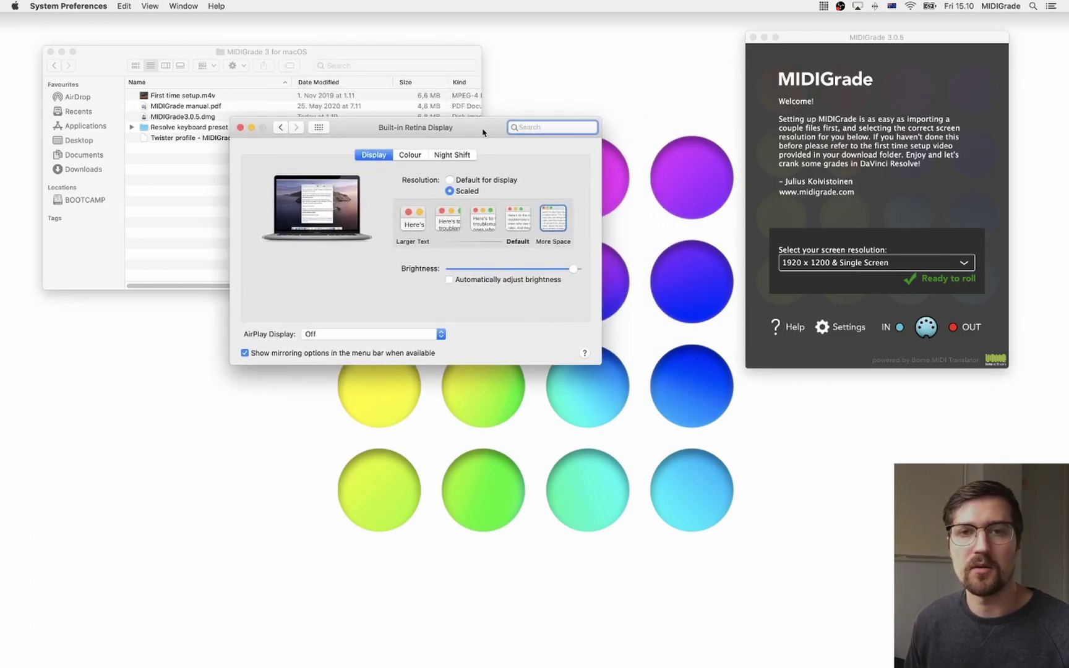
pyautogui.moveTo(513, 222)
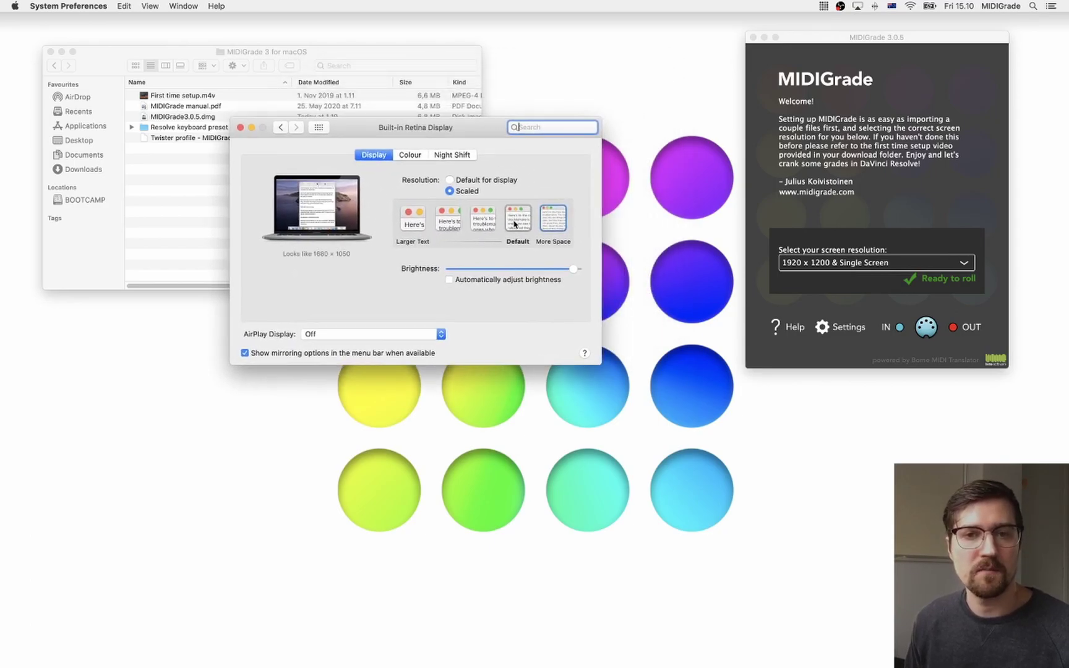
pyautogui.click(515, 221)
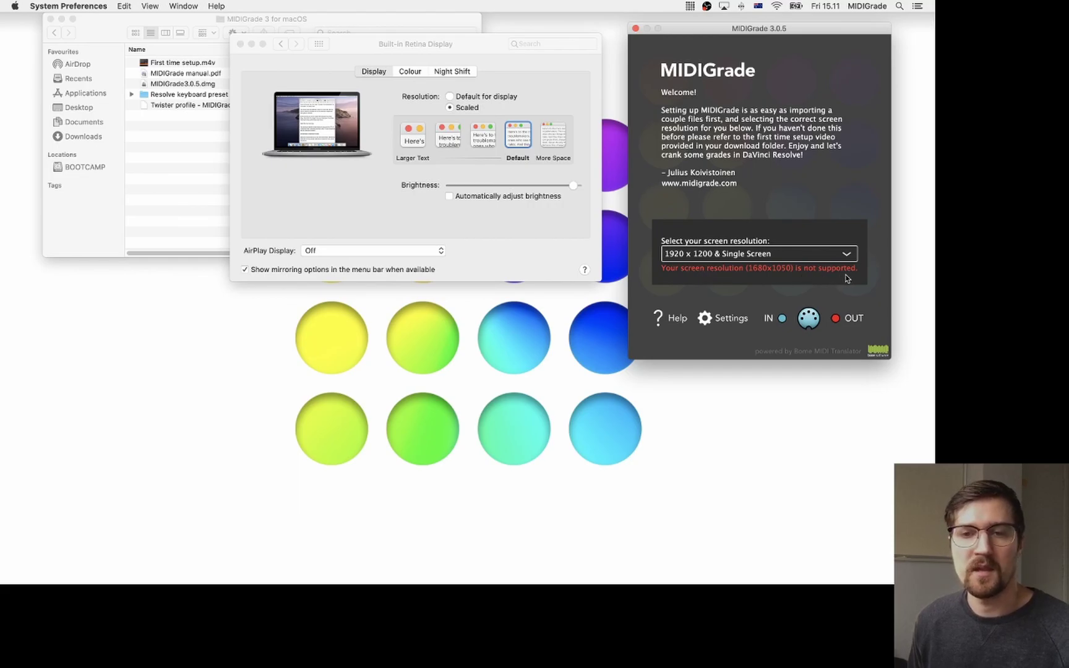
# Scale the display to More Space and confirm MIDIGrade shows Ready to roll.
pyautogui.click(522, 235)
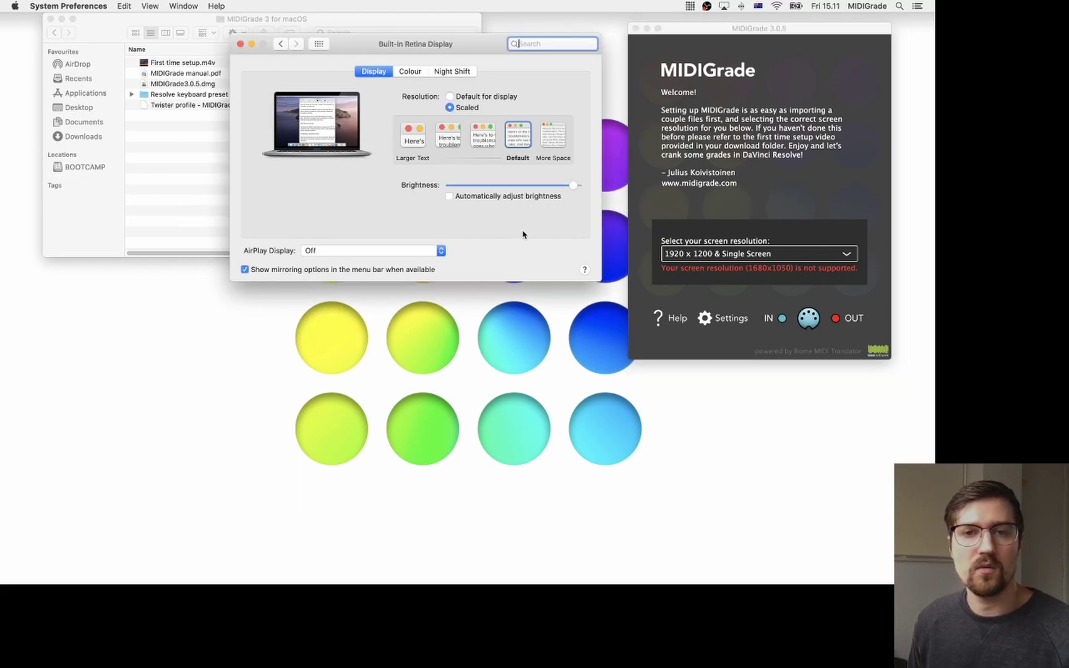
pyautogui.click(557, 138)
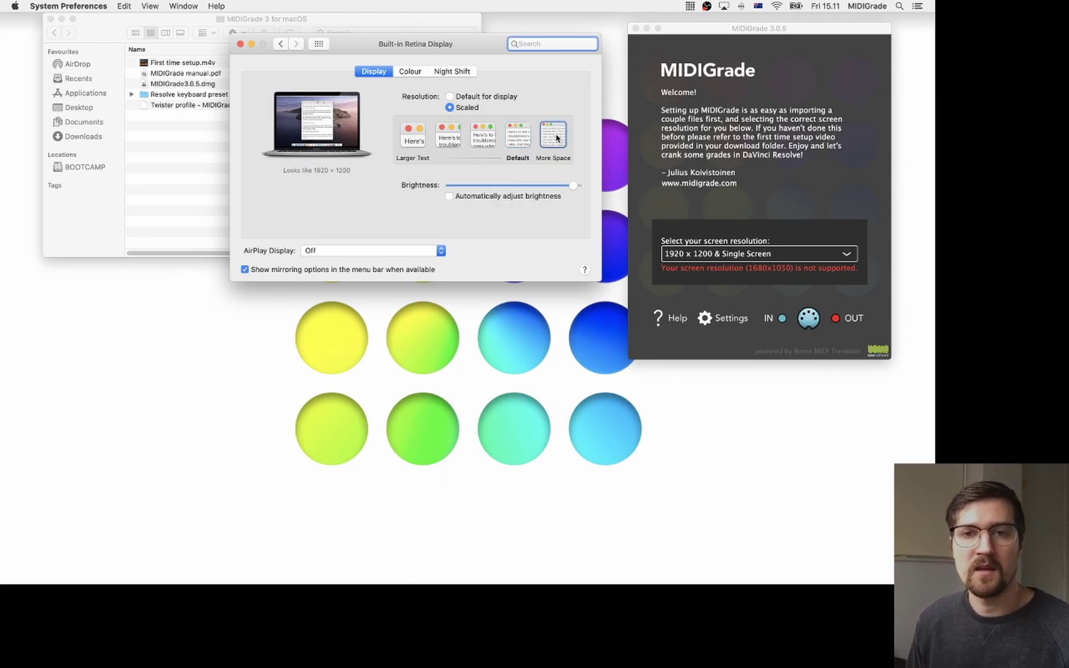
pyautogui.click(849, 139)
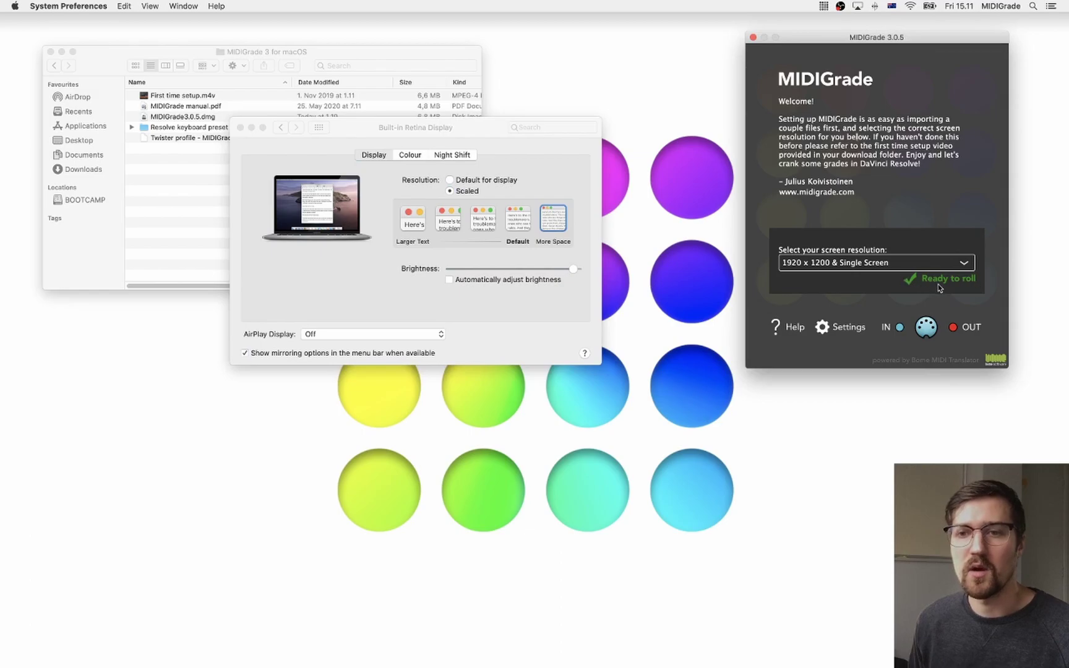
pyautogui.click(491, 131)
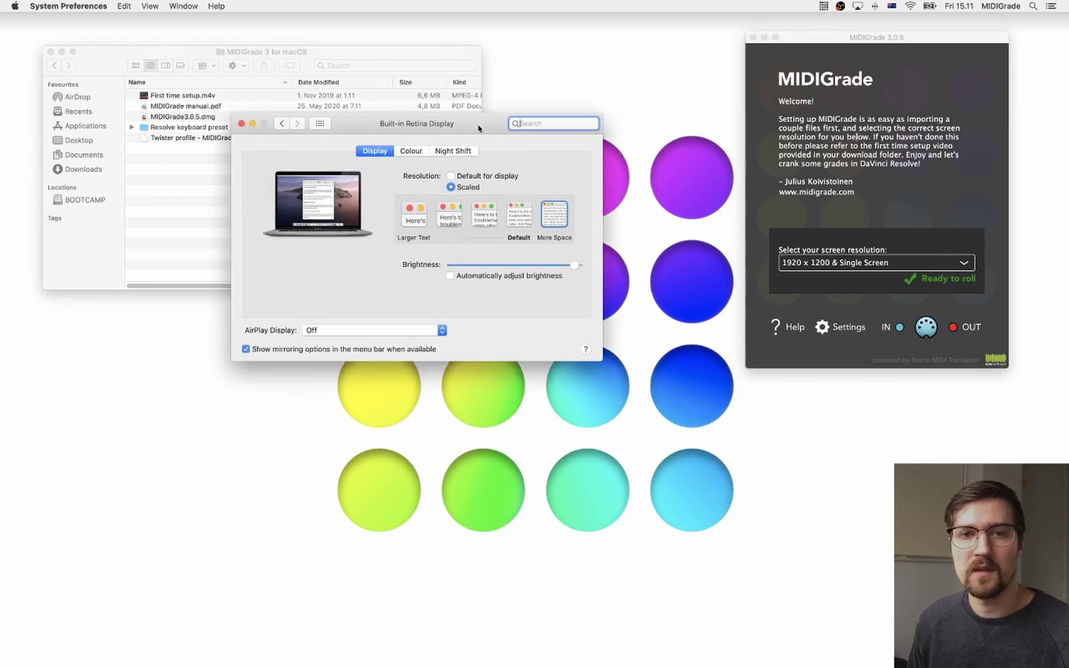
pyautogui.press('super+q')
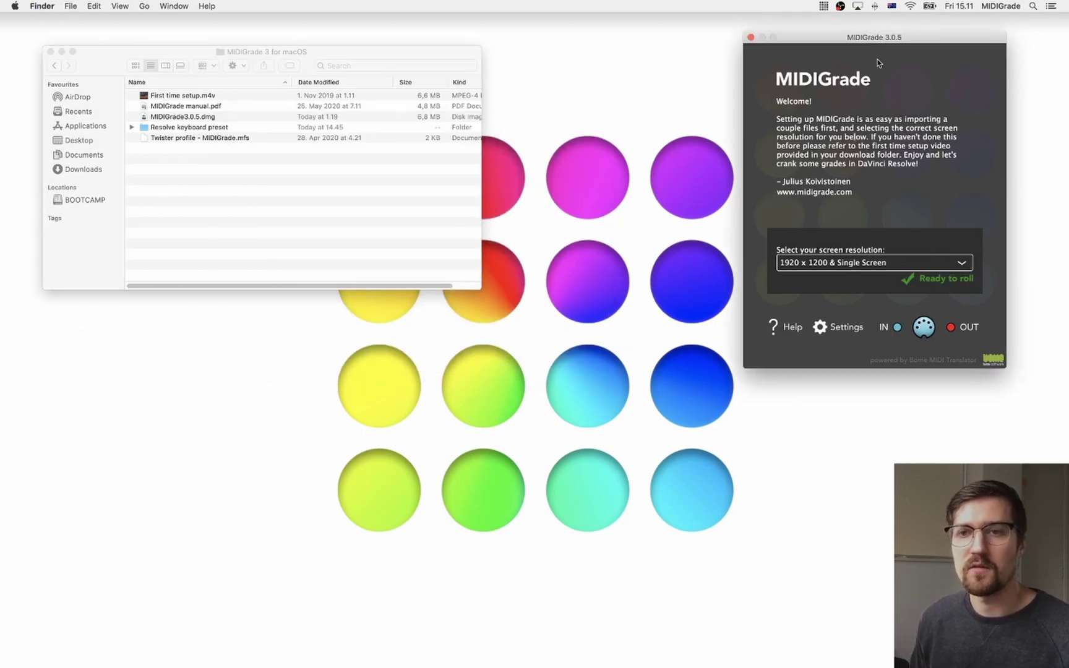
pyautogui.click(922, 268)
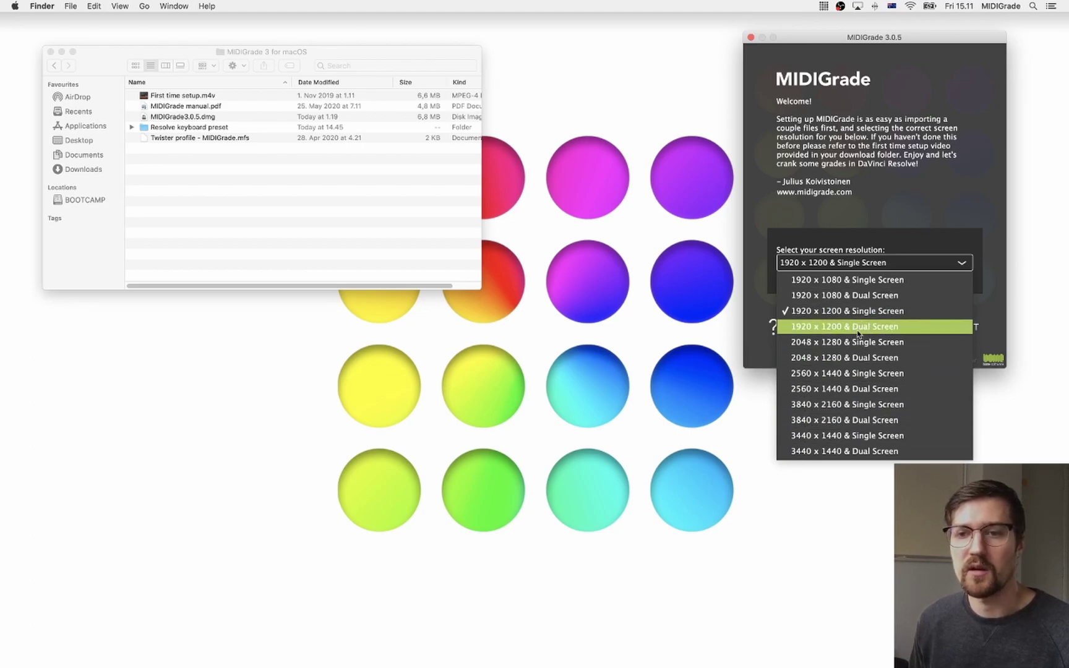
pyautogui.click(848, 311)
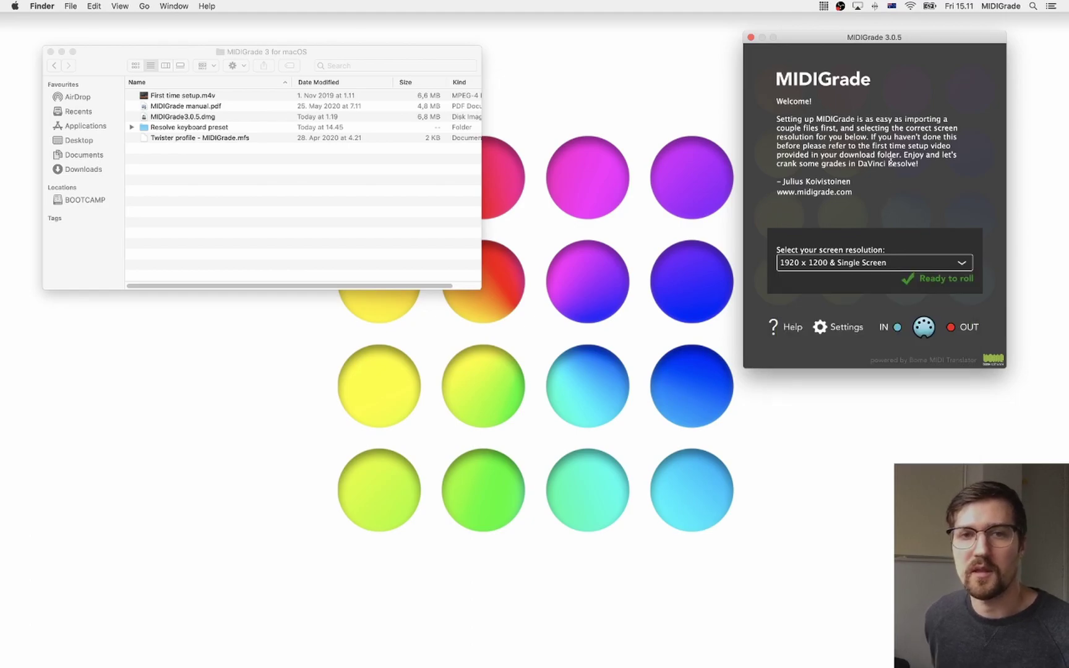
pyautogui.hotkey('ctrl', 'Right')
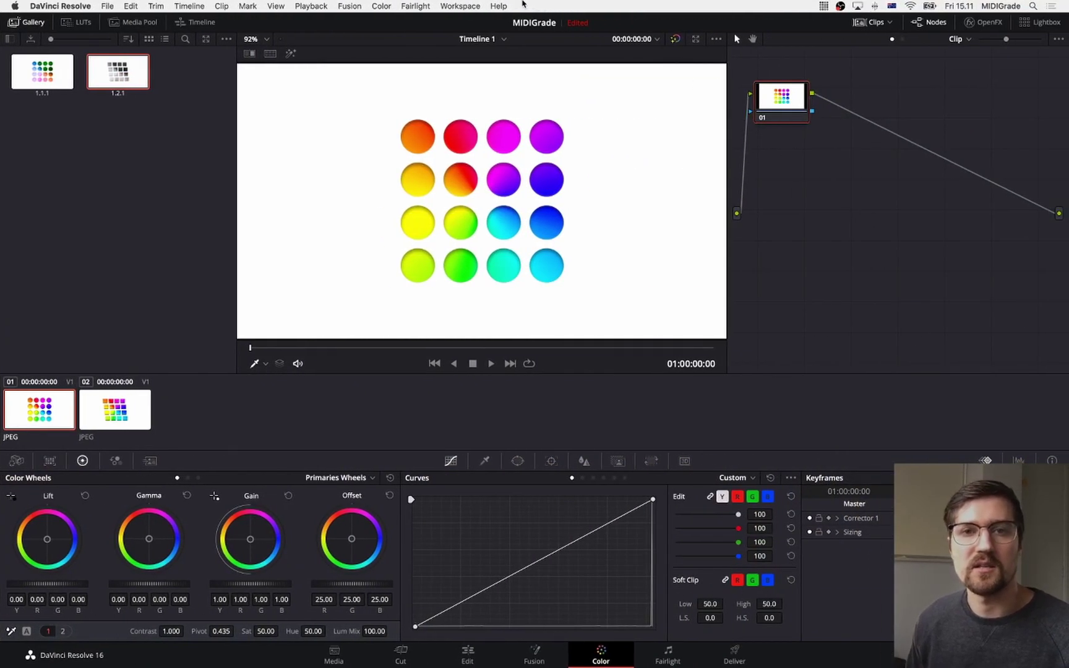
# Verify Workspace > Dual Screen is off, then switch back to the MIDIGrade desktop.
pyautogui.click(461, 6)
pyautogui.moveTo(483, 94)
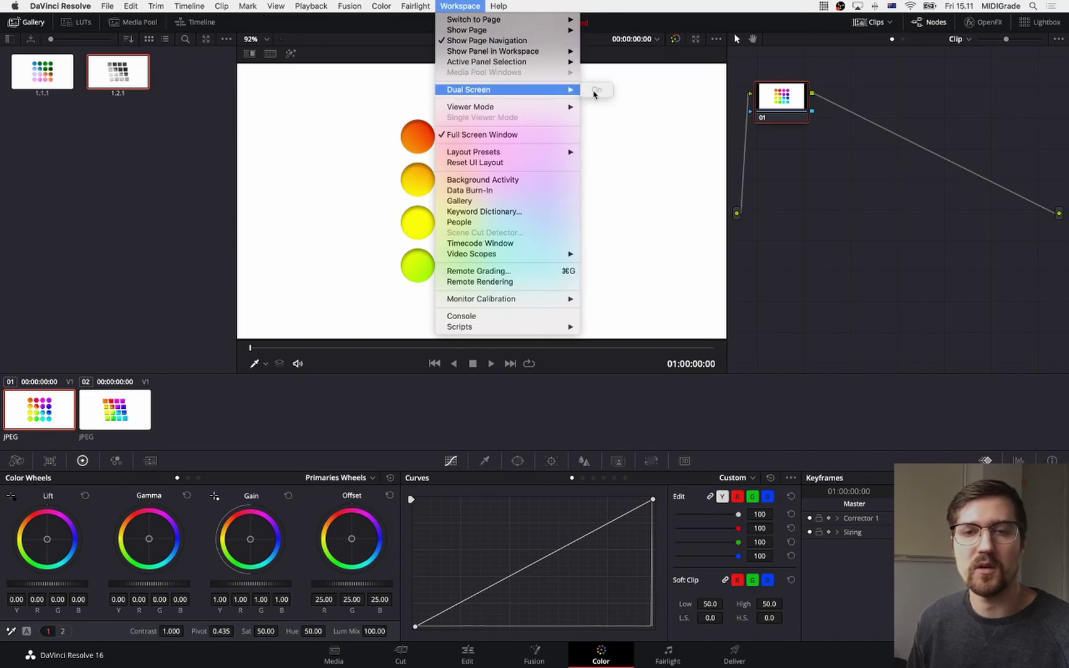
pyautogui.click(839, 159)
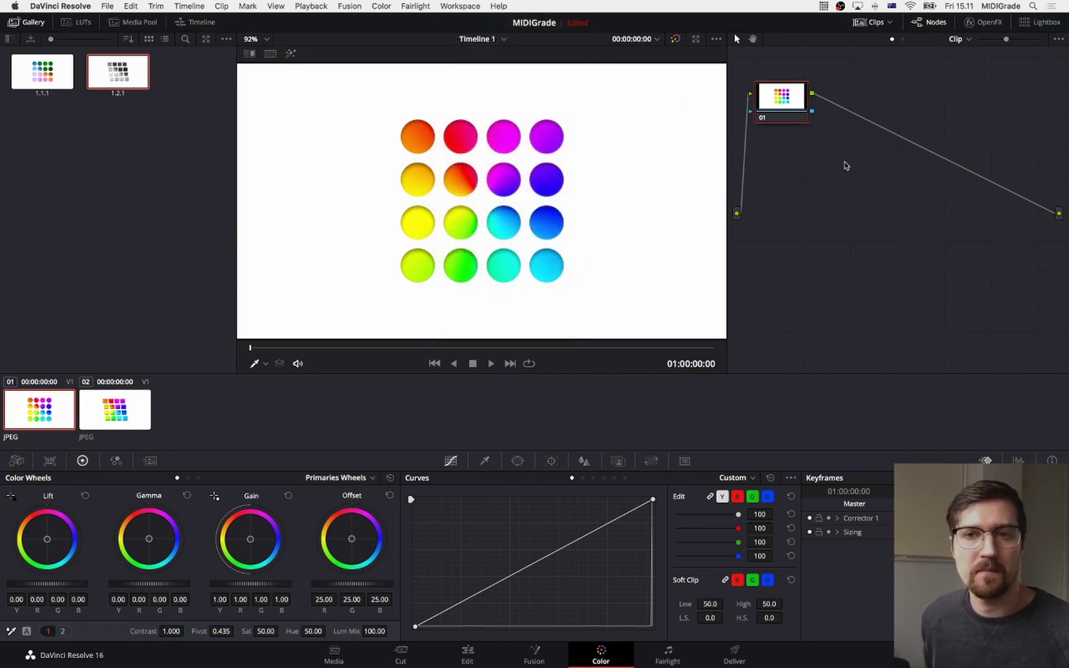
pyautogui.hotkey('ctrl', 'Left')
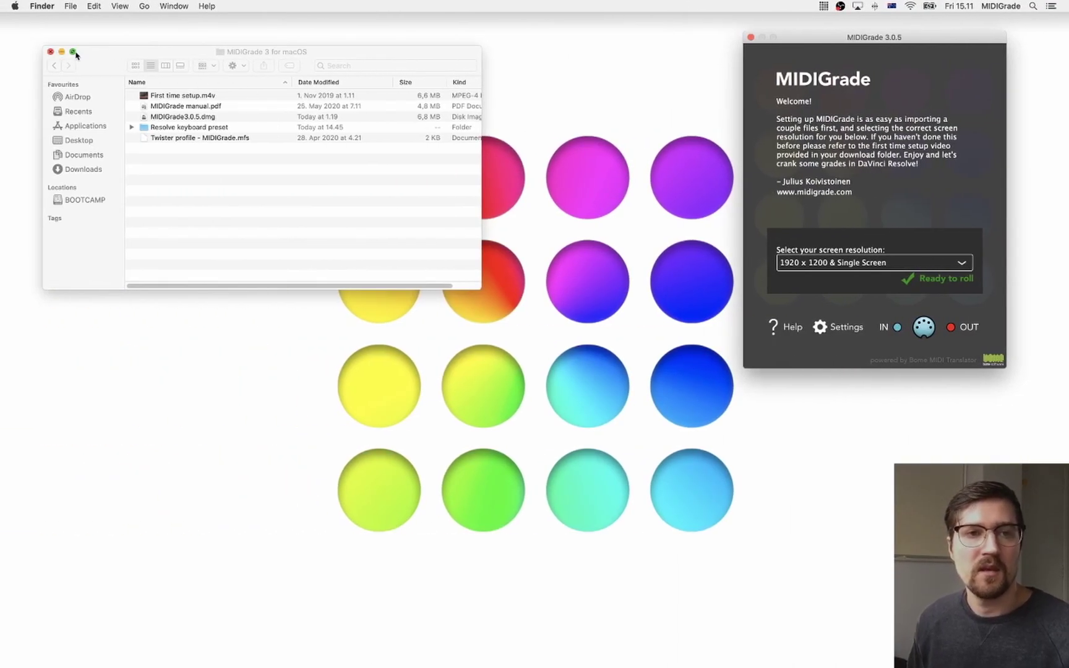
# Minimize the Finder folder, close the MIDIGrade window, and check its menu-bar item.
pyautogui.click(62, 52)
pyautogui.moveTo(857, 38); pyautogui.dragTo(796, 39)
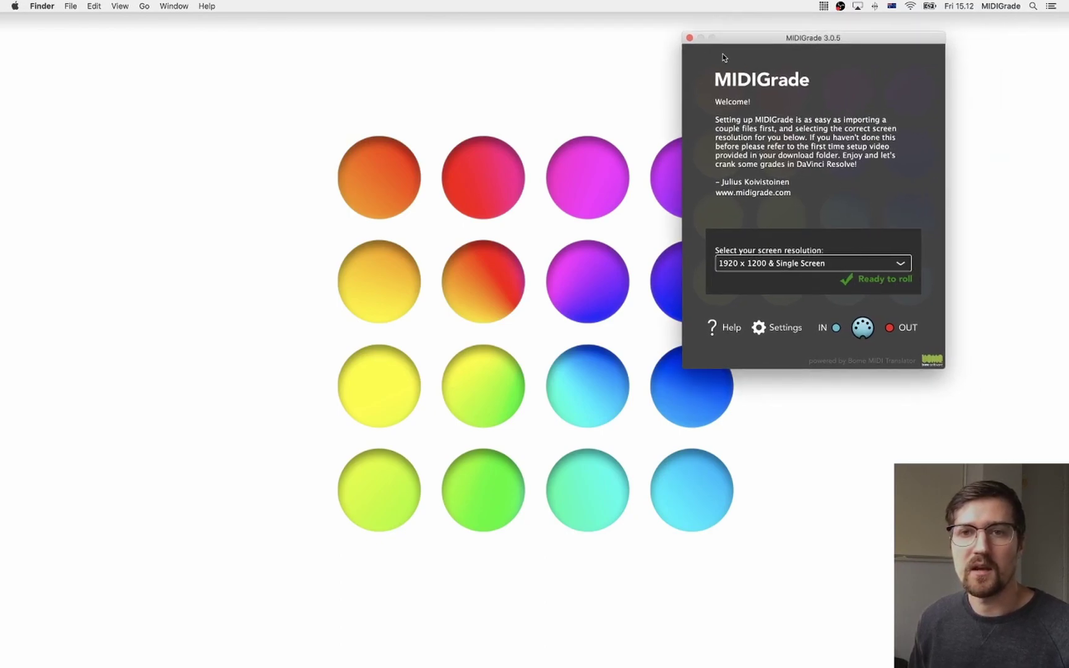
pyautogui.click(689, 38)
pyautogui.click(826, 6)
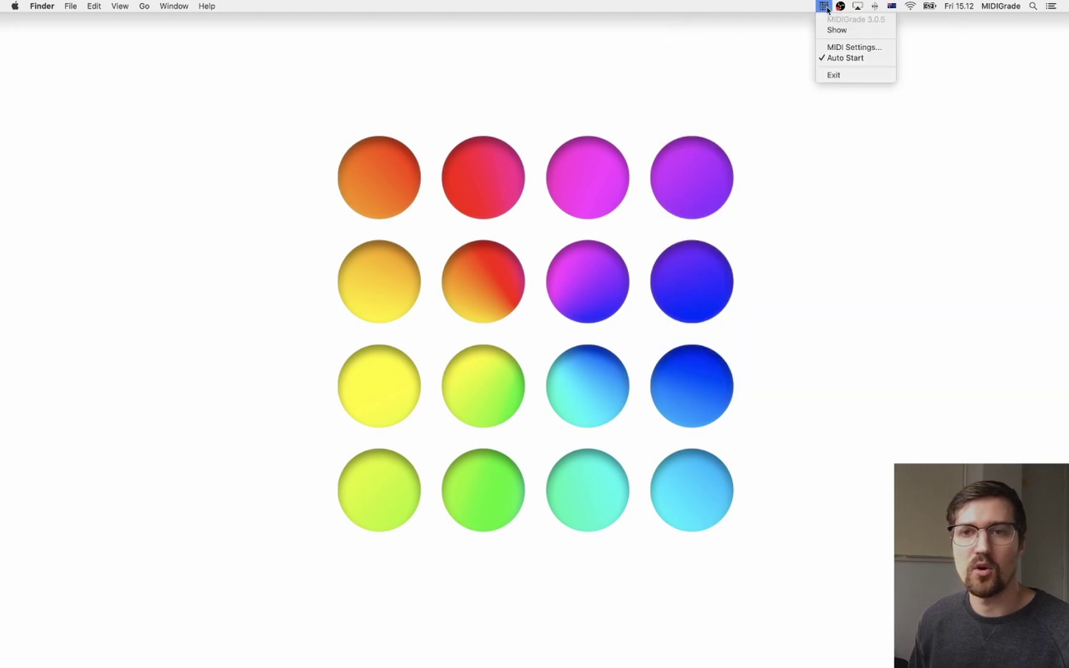
pyautogui.click(823, 7)
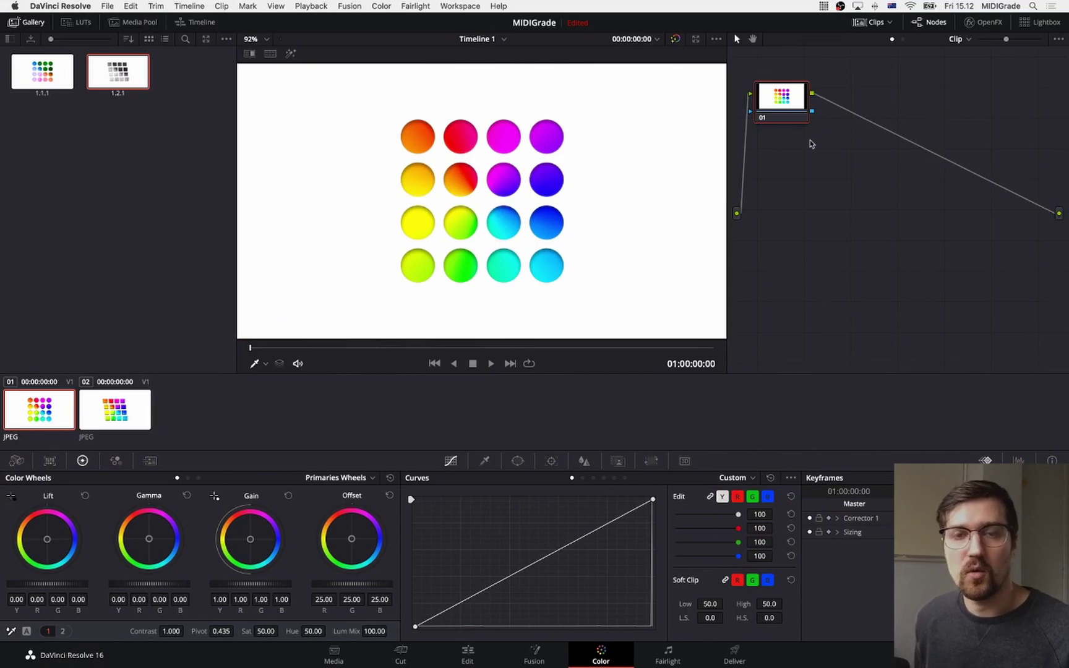
# Switch among the Window, Qualifier and Curves palettes using Alt+W/Q/C and palette buttons.
pyautogui.hotkey('alt', 'w')
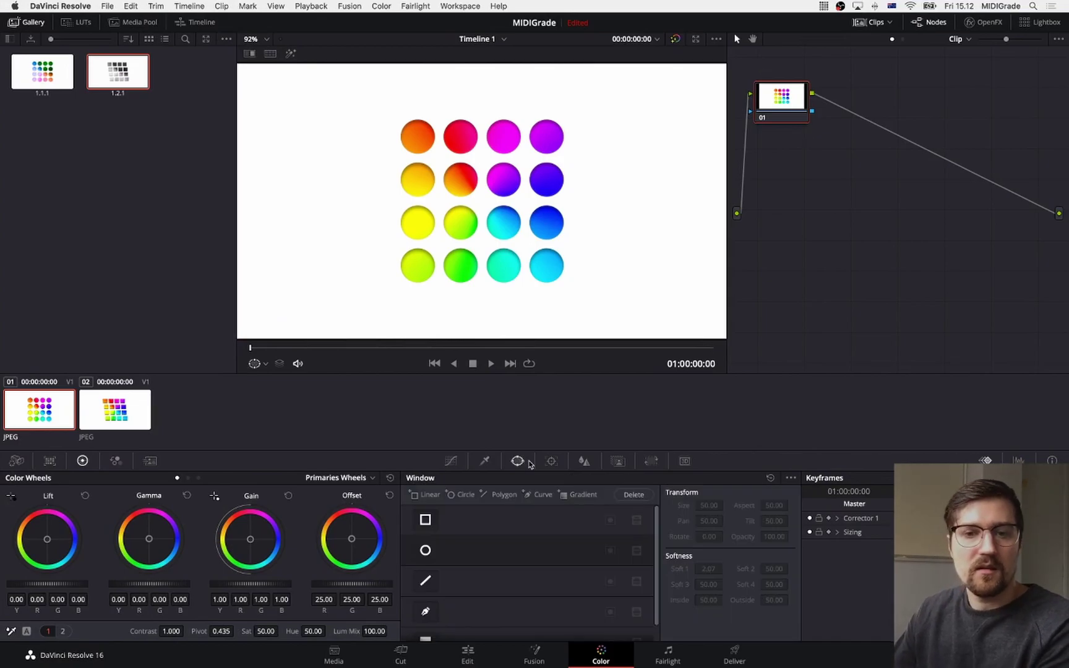
pyautogui.hotkey('alt', 'q')
pyautogui.hotkey('alt', 'c')
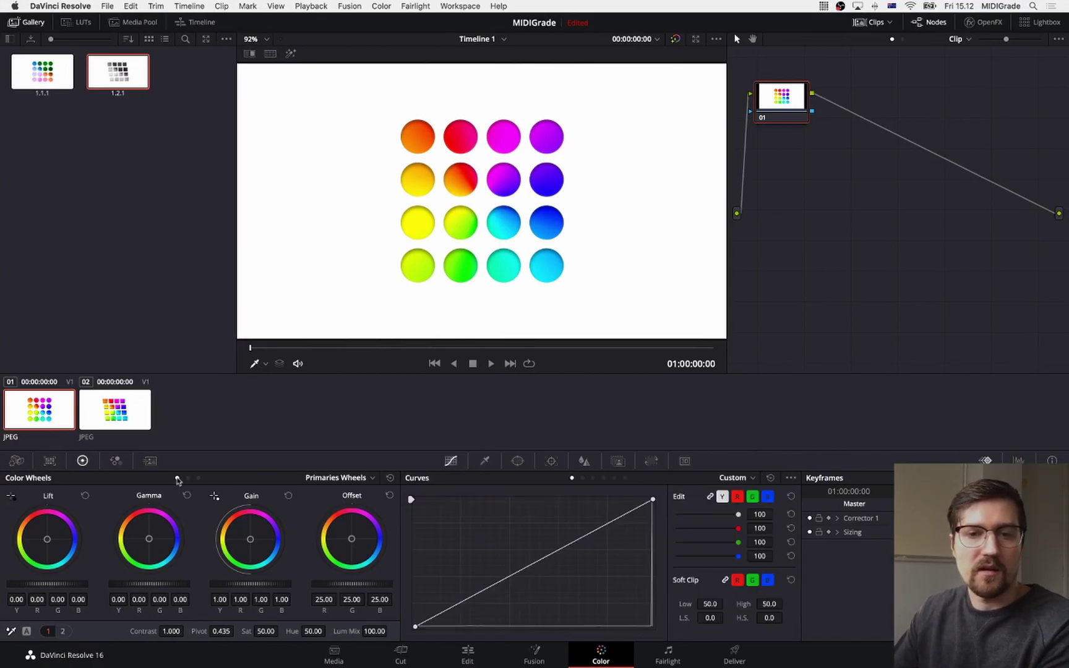
pyautogui.click(517, 461)
pyautogui.click(485, 461)
pyautogui.click(519, 462)
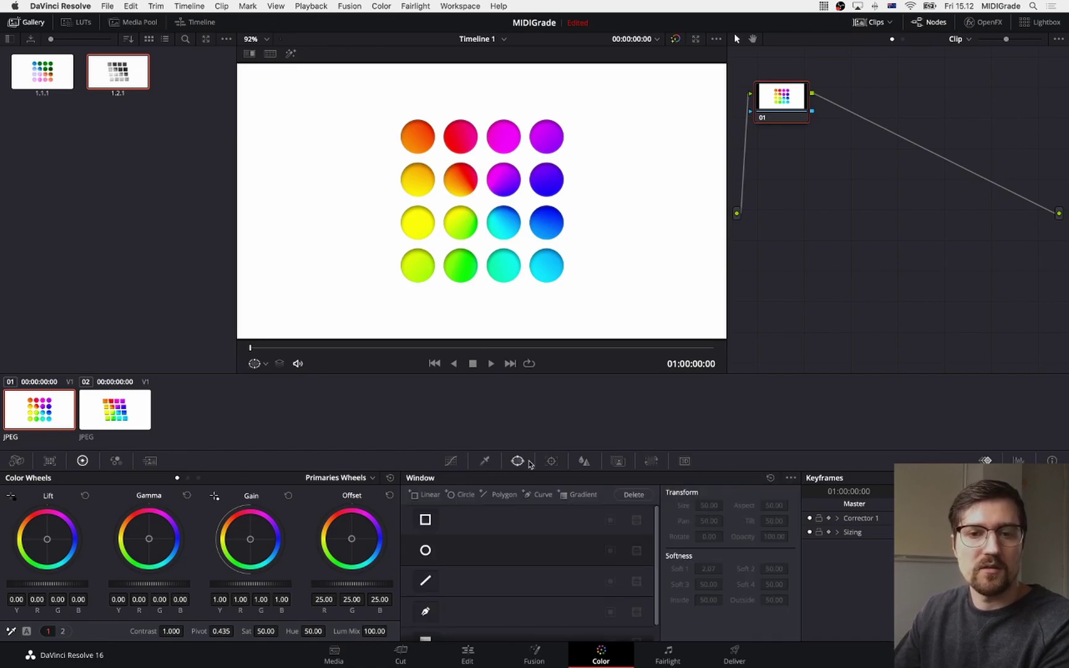
pyautogui.hotkey('alt', 'c')
pyautogui.hotkey('alt', 'w')
pyautogui.click(486, 462)
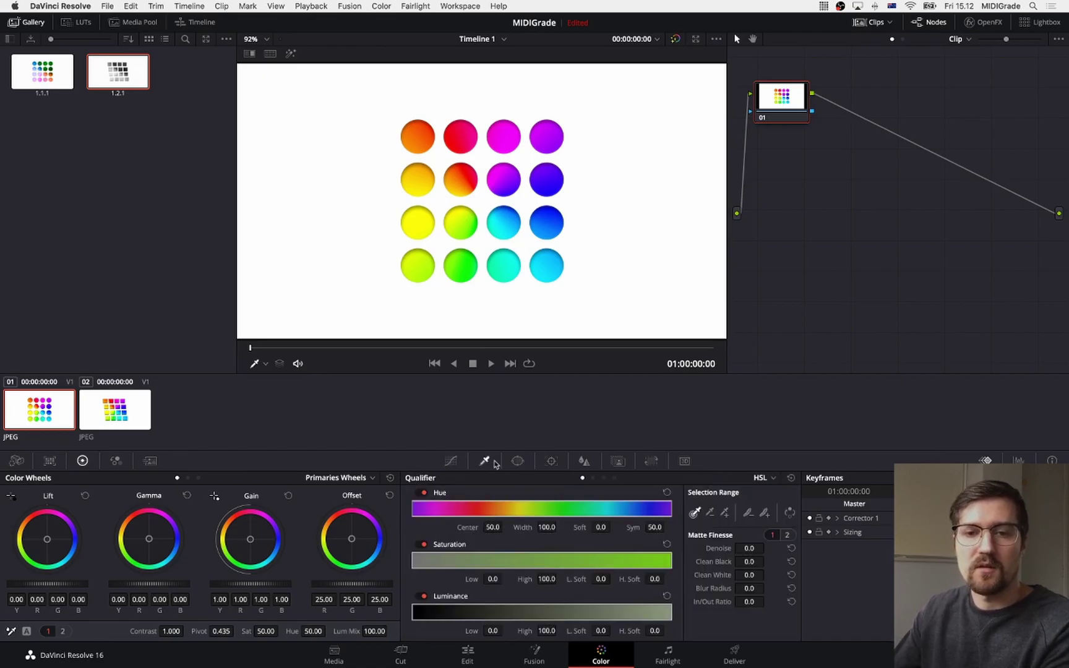
pyautogui.click(519, 462)
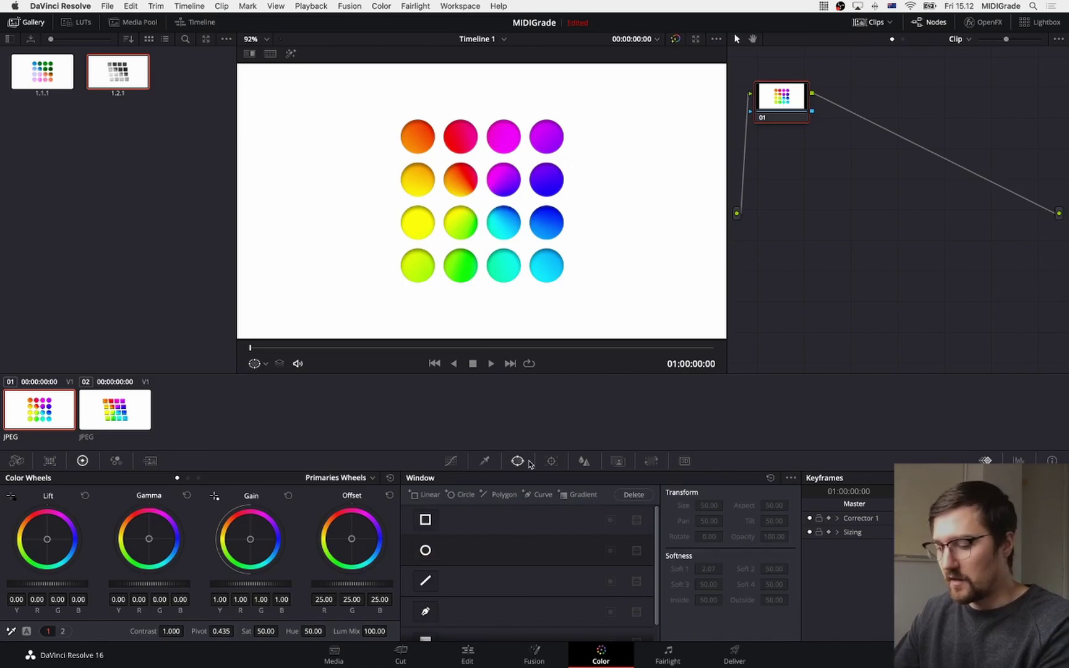
# Add a Circle power window to node 01 and highlight its inside area.
pyautogui.click(461, 495)
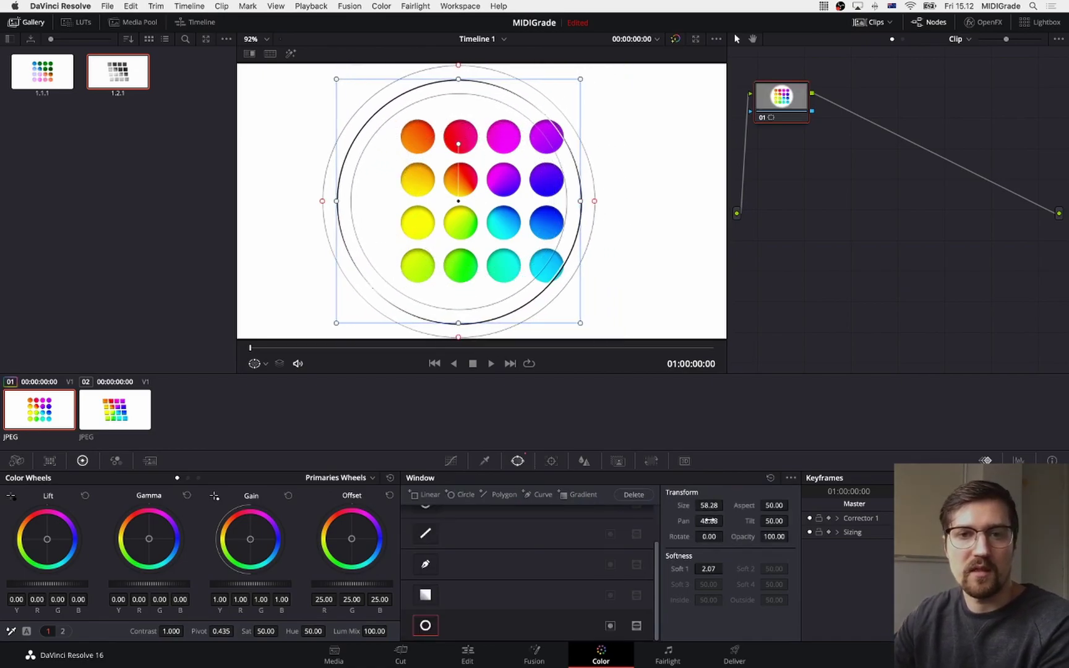
pyautogui.hotkey('shift', 'h')
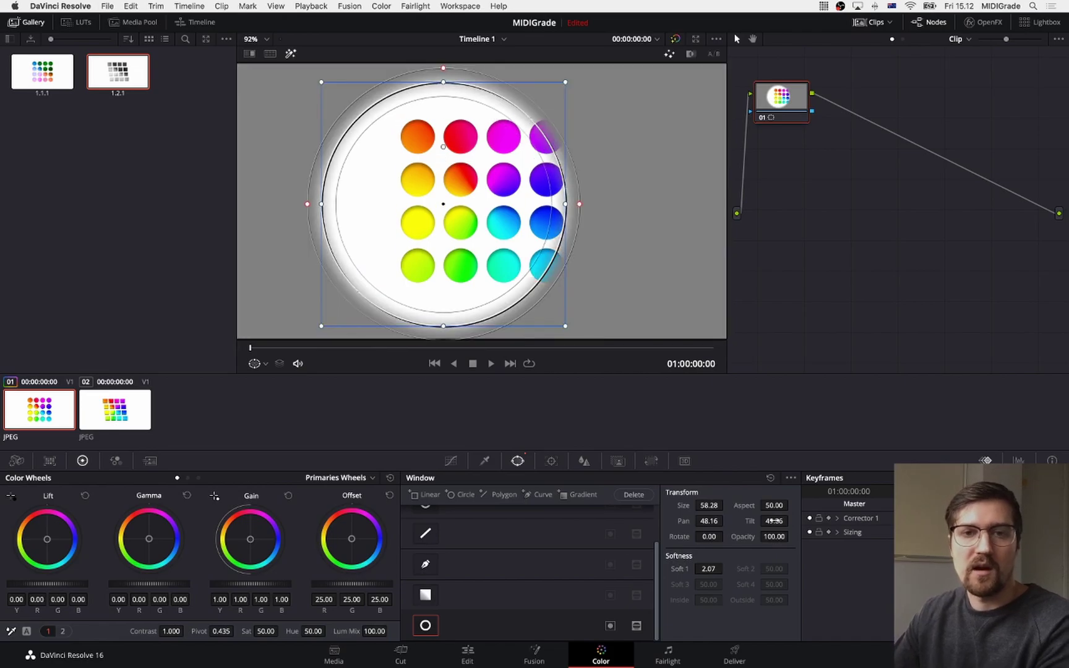
pyautogui.click(486, 461)
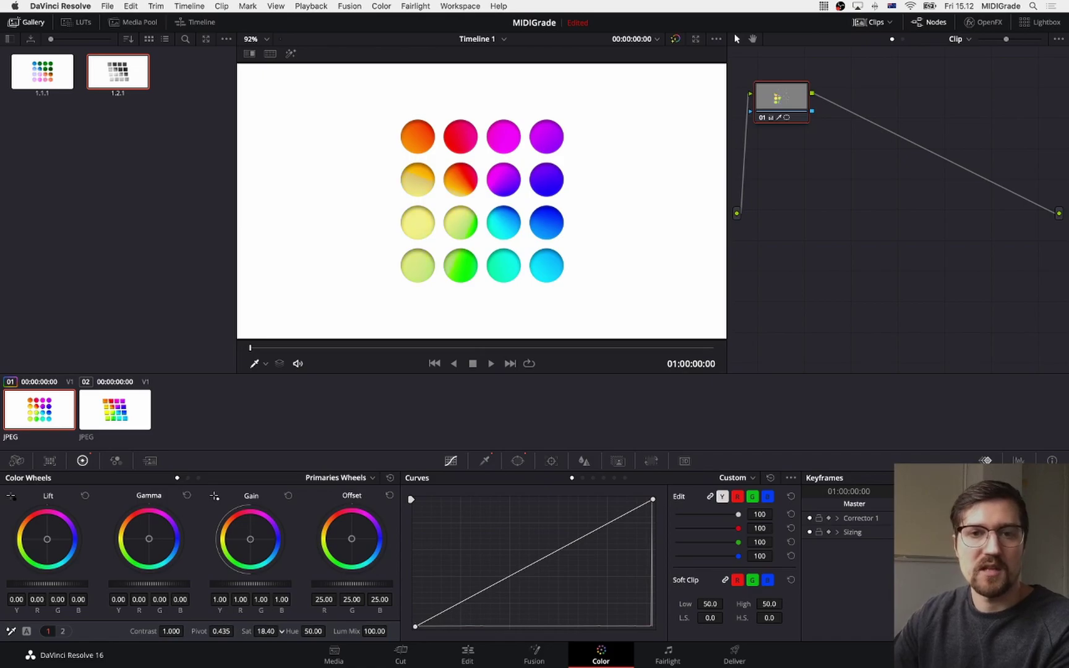
# Add serial nodes 02 and 03, undo a trial parallel node, and reset node 01.
pyautogui.hotkey('alt', 's')
pyautogui.hotkey('alt', 's')
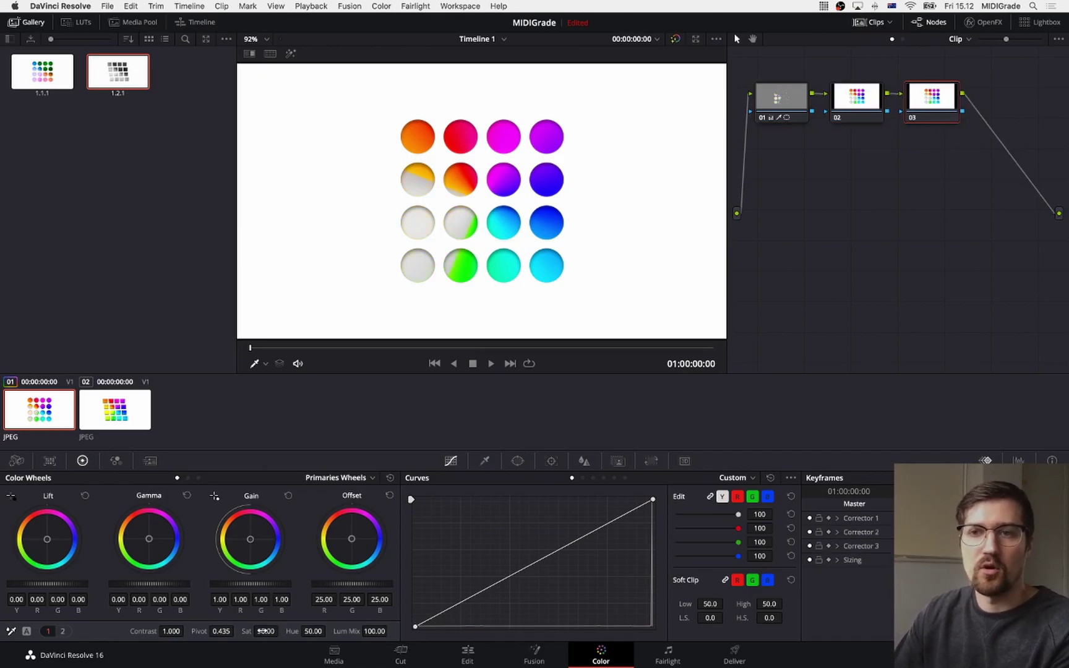
pyautogui.hotkey('shift', ';')
pyautogui.hotkey('alt', 'p')
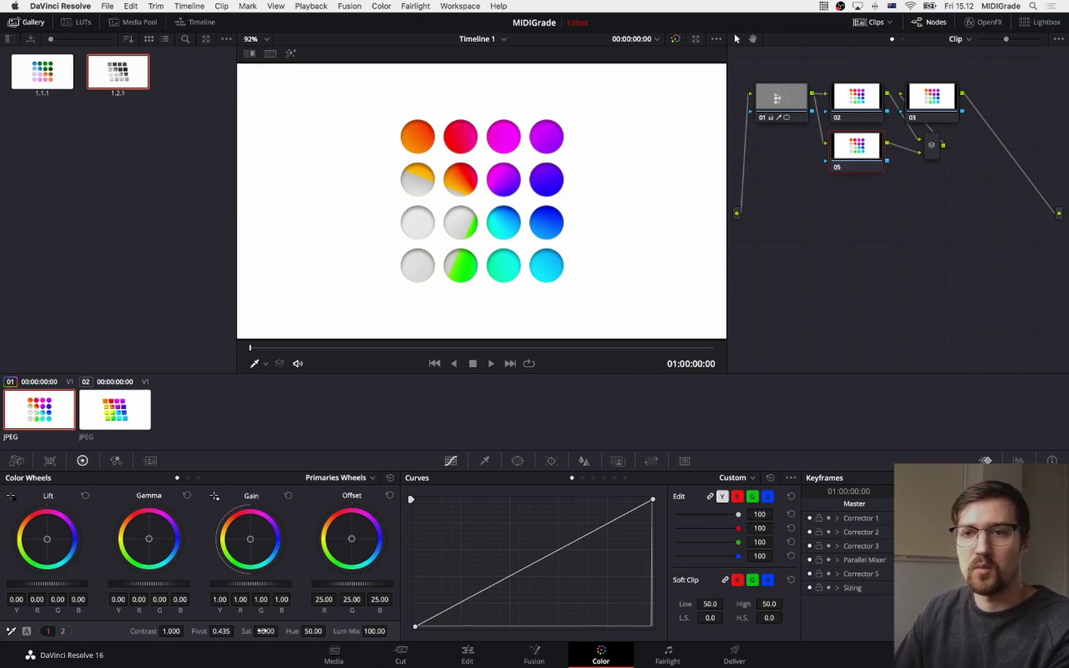
pyautogui.press('super+z')
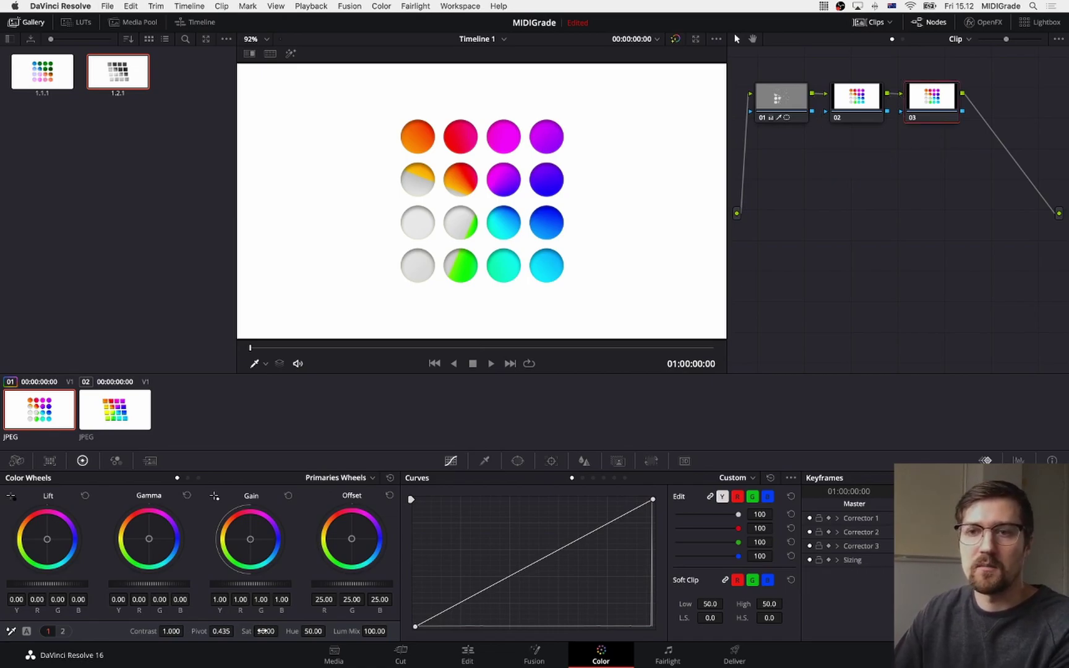
pyautogui.hotkey('shift', ';')
pyautogui.hotkey('shift', ';')
pyautogui.press('super+d')
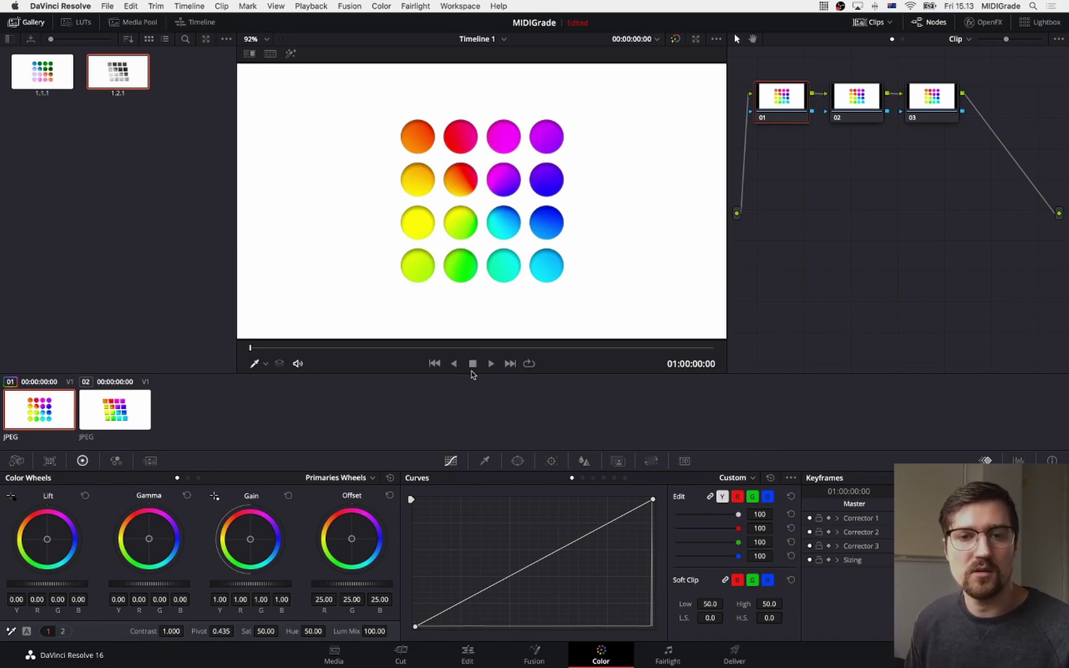
# Bring up the MIDIGrade manual's page 14 cheat sheet in Preview, then minimize it.
pyautogui.press('super+Tab')
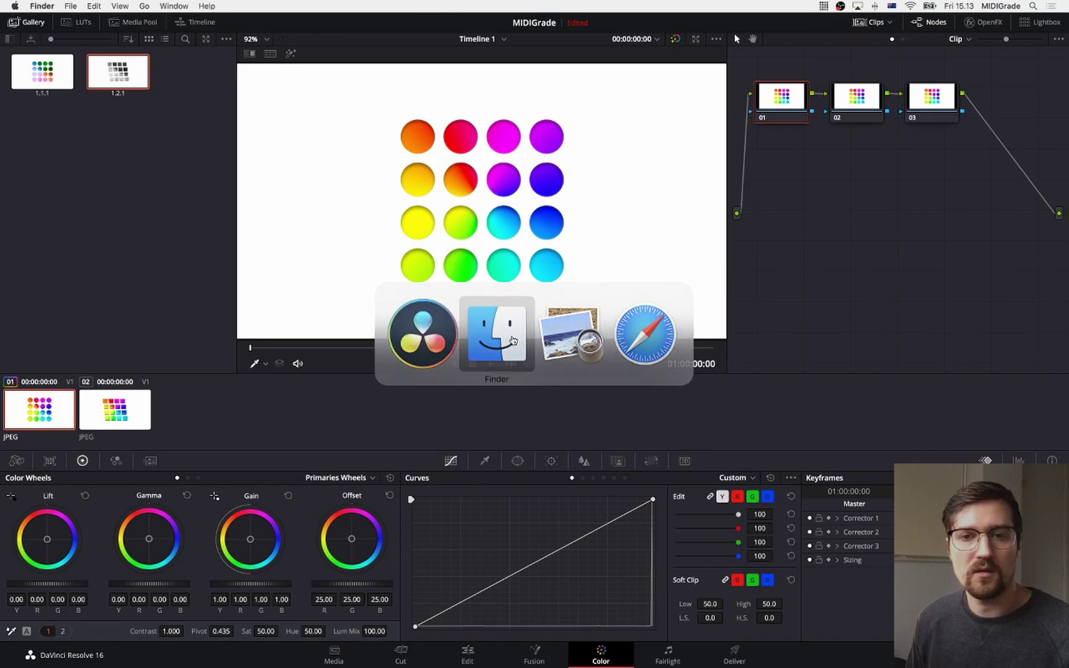
pyautogui.press('super+Tab')
pyautogui.press('super+Tab')
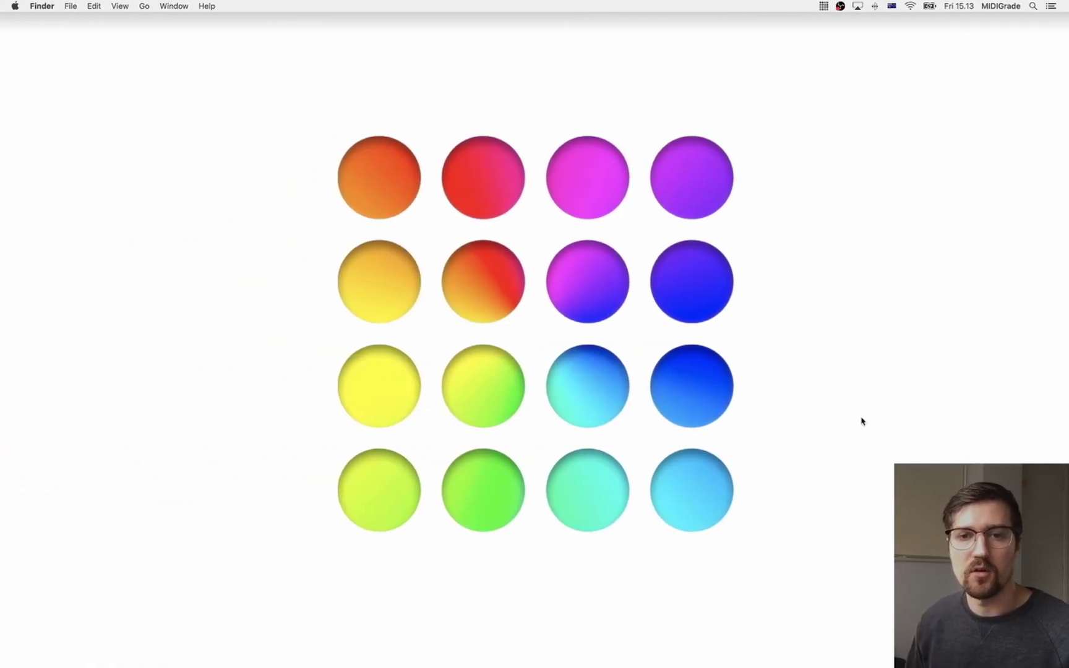
pyautogui.click(851, 654)
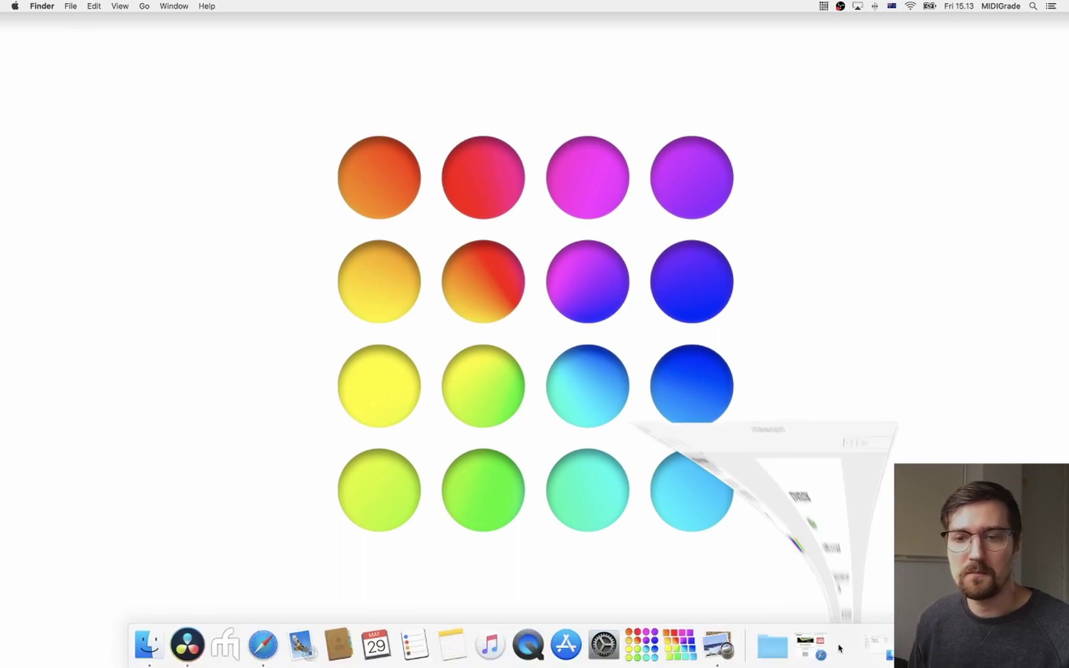
pyautogui.moveTo(1008, 235); pyautogui.dragTo(1033, 521)
pyautogui.scroll(1, 628, 176)
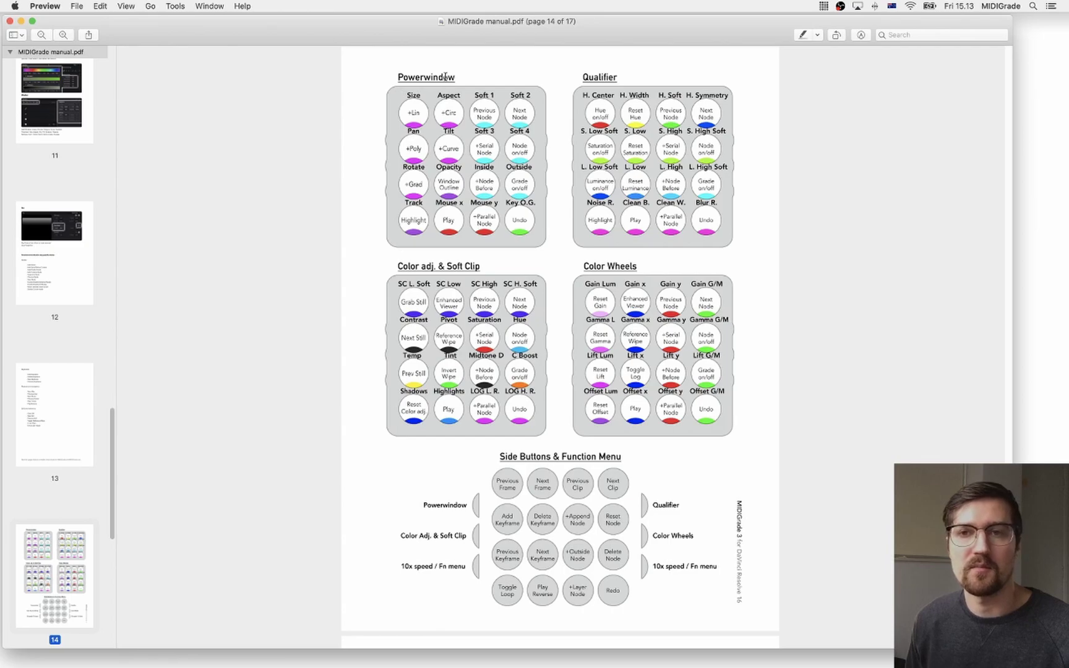
pyautogui.click(21, 21)
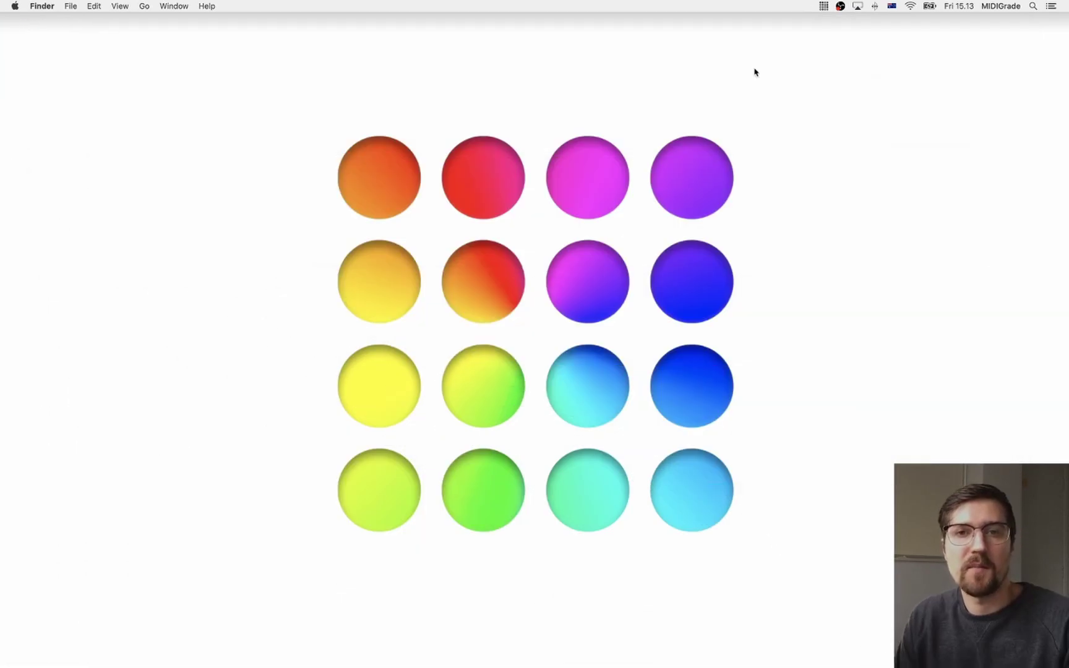